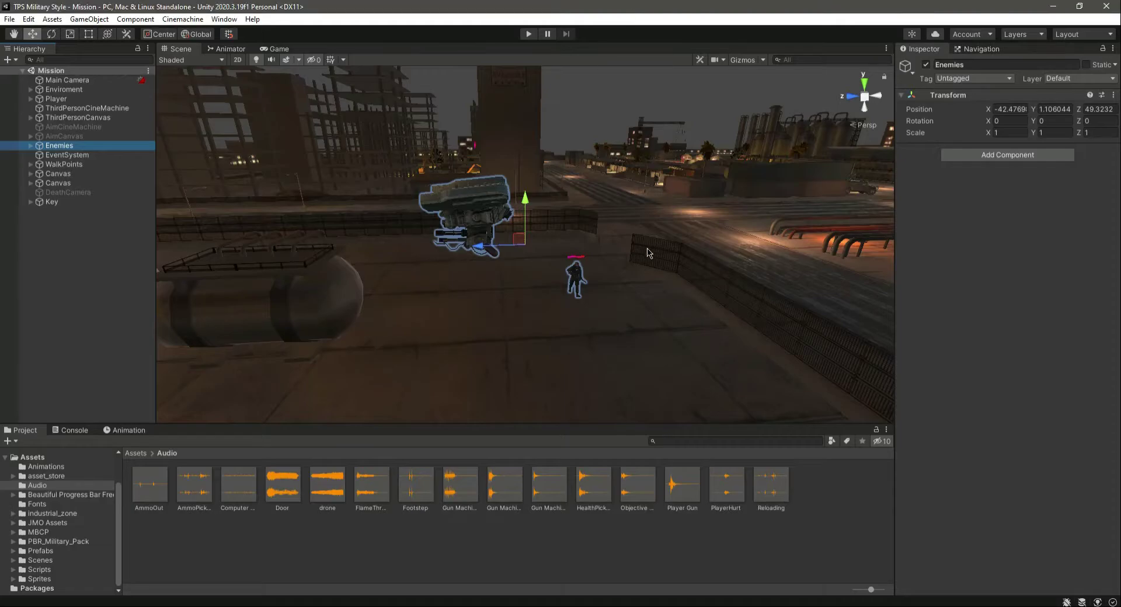
- Inspect Enemy and EnemyDrone under Enemies, then open Enemy.cs from the Scripts folder
click(31, 147)
double_click(65, 154)
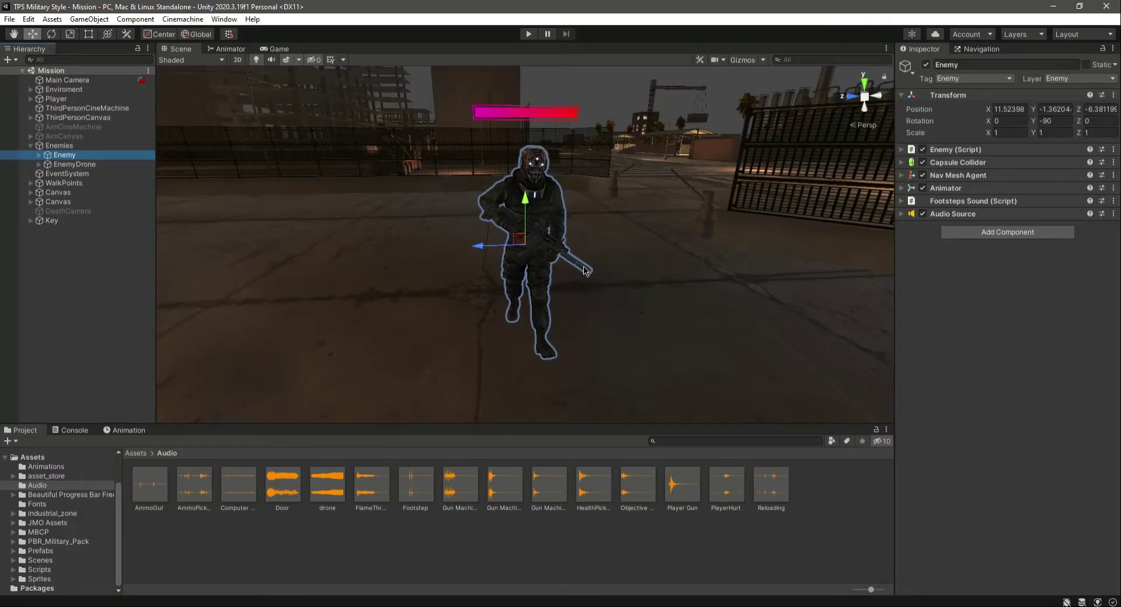
click(74, 165)
click(64, 155)
click(40, 570)
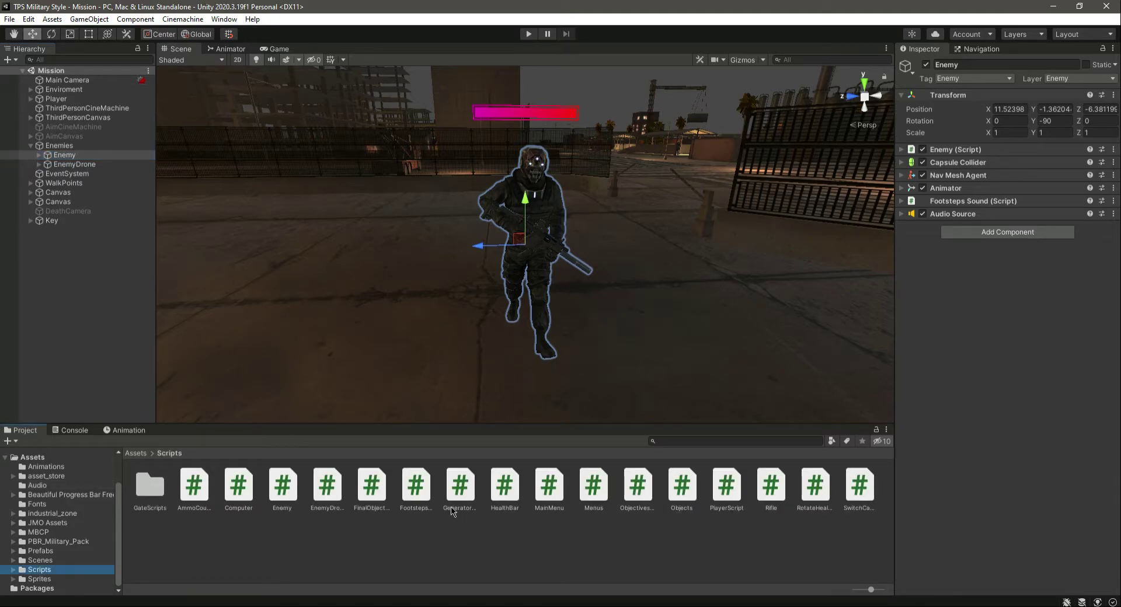
double_click(282, 486)
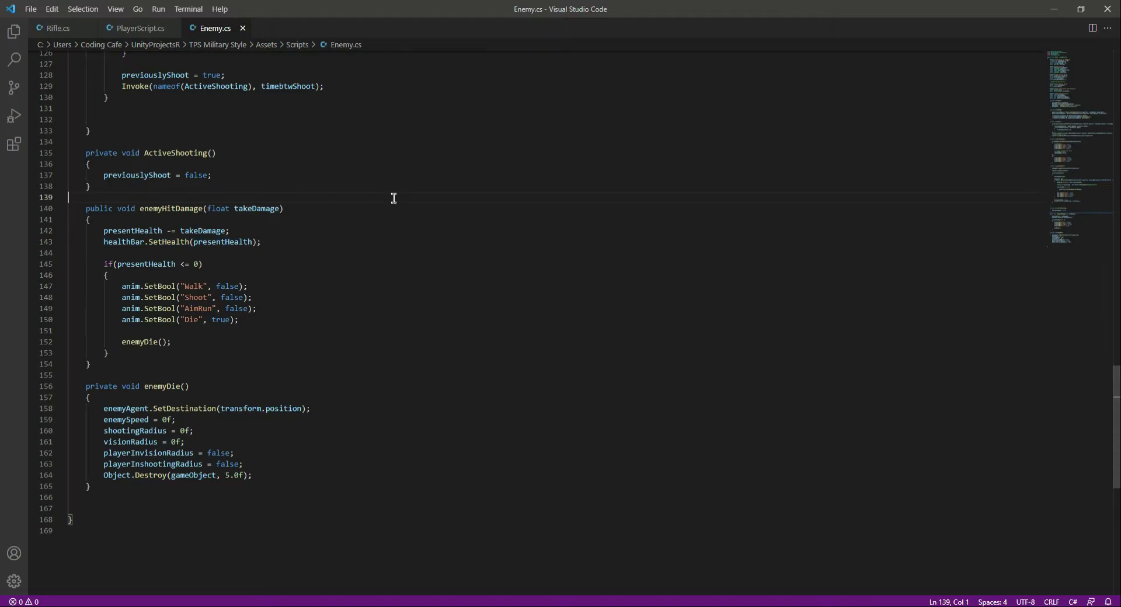
- Uncomment the Sounds and UI header in Enemy.cs and start a new line below it
scroll(393, 198, up, 20)
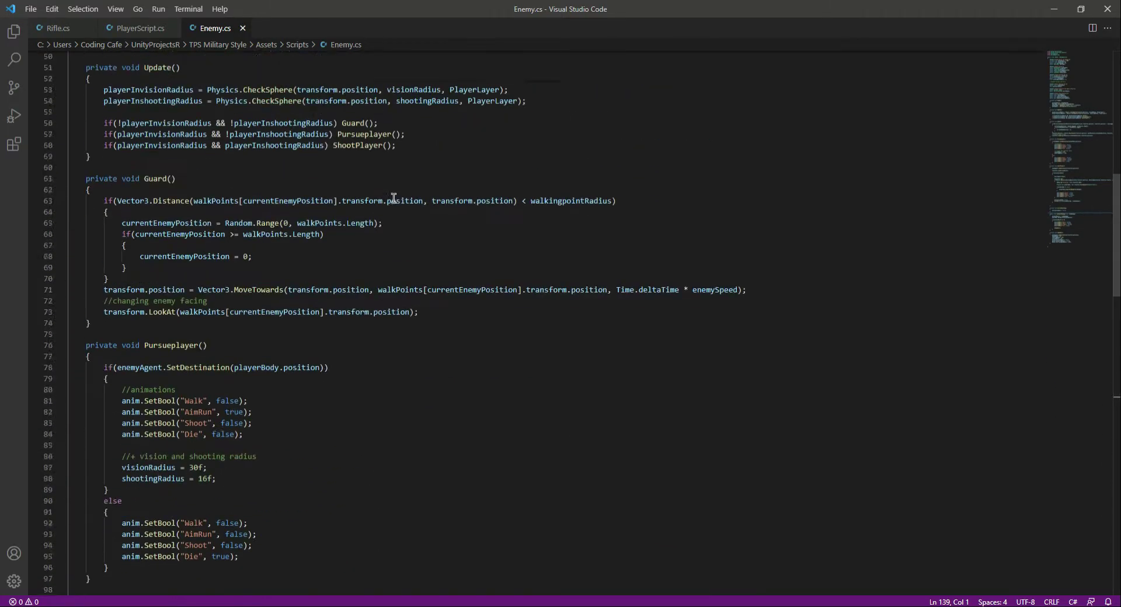
scroll(394, 198, up, 8)
click(97, 345)
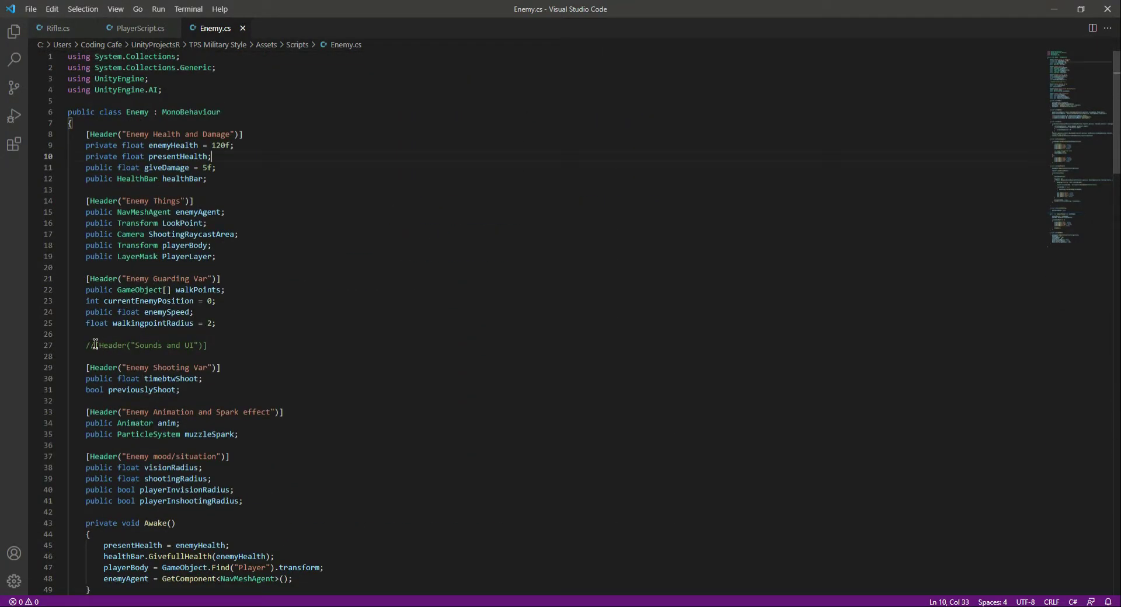
key(BackSpace)
key(BackSpace)
click(221, 346)
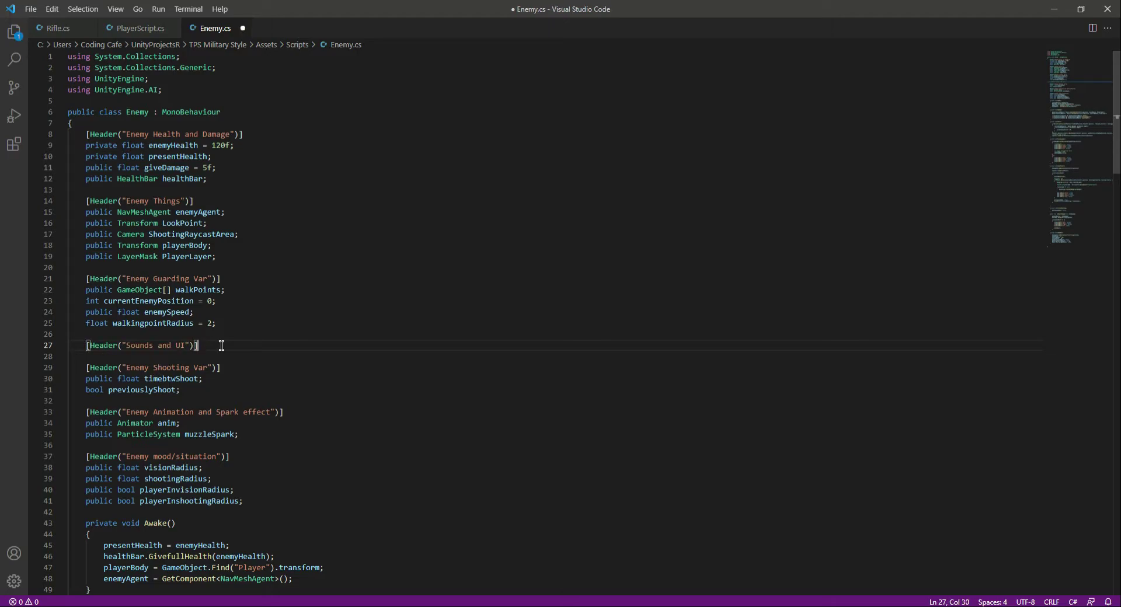
key(Return)
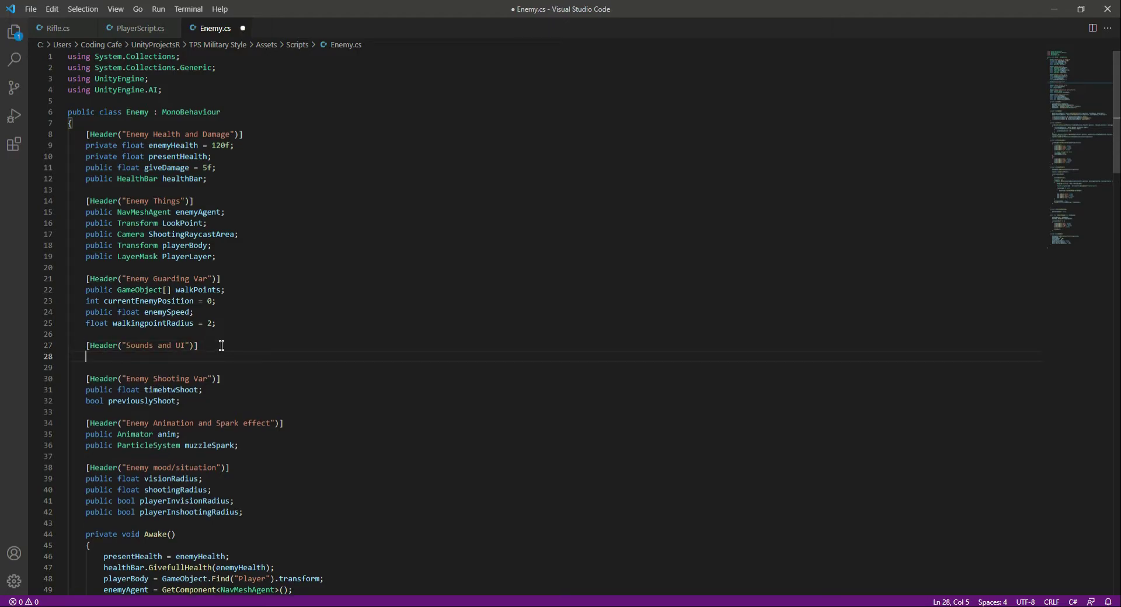
- Declare public AudioClip shootingSound and AudioSource audioSource fields, then save
text(public A)
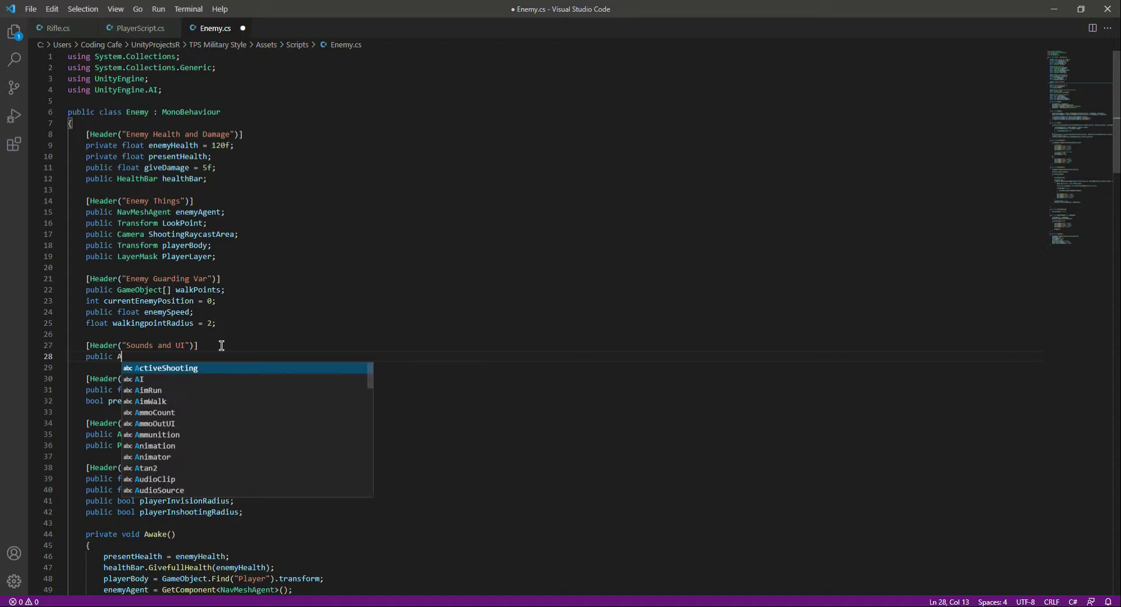
text(udioCLip)
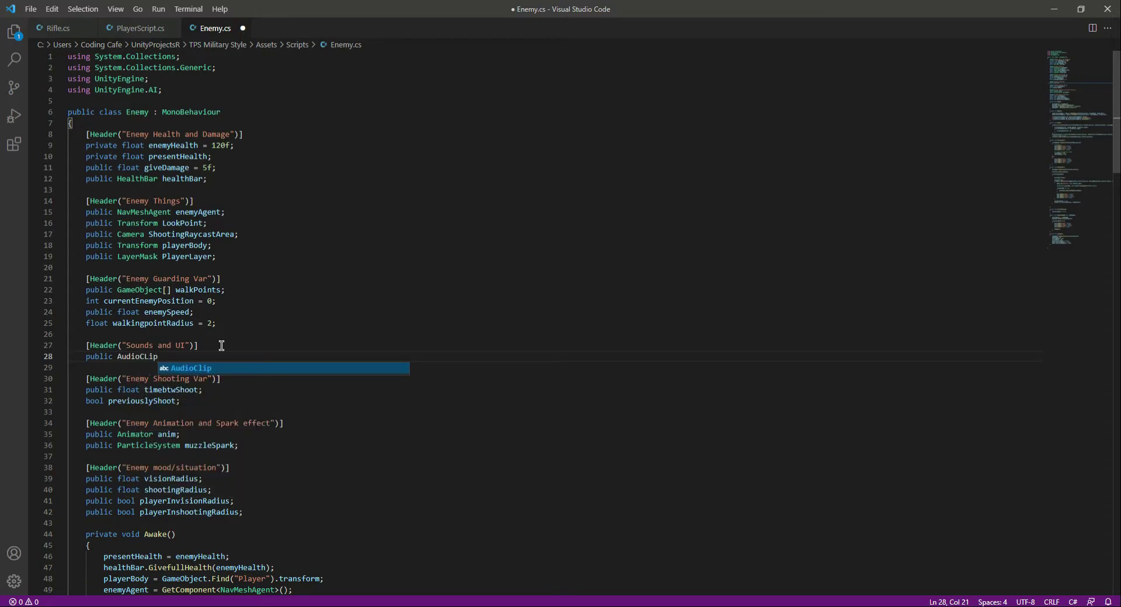
key(Tab)
text(shoo)
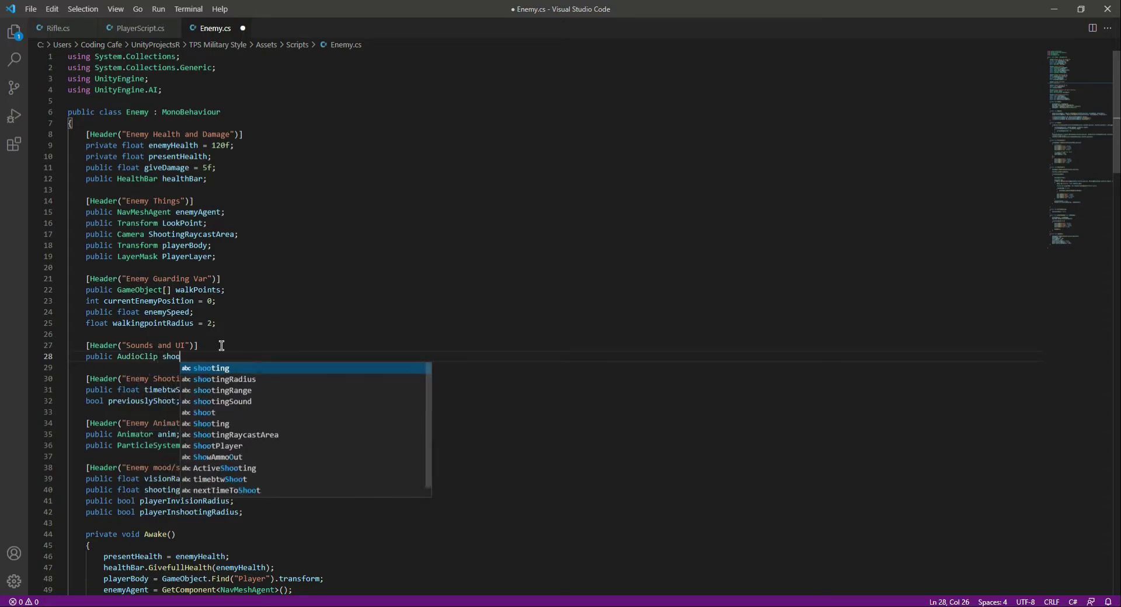
key(Down)
key(Down)
key(Down)
key(Tab)
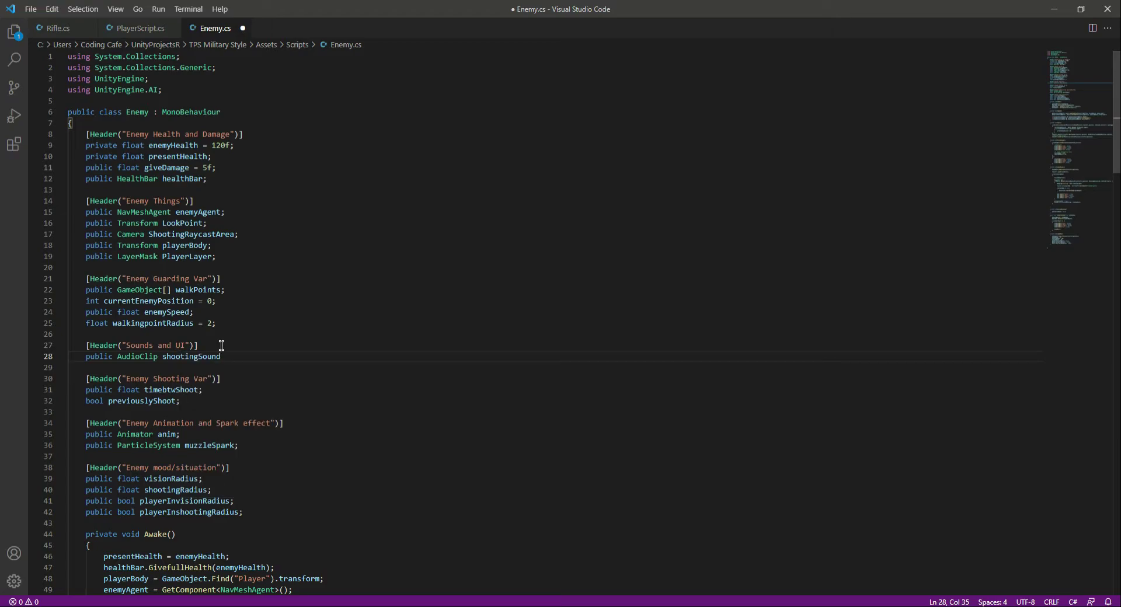
key(Return)
text(public )
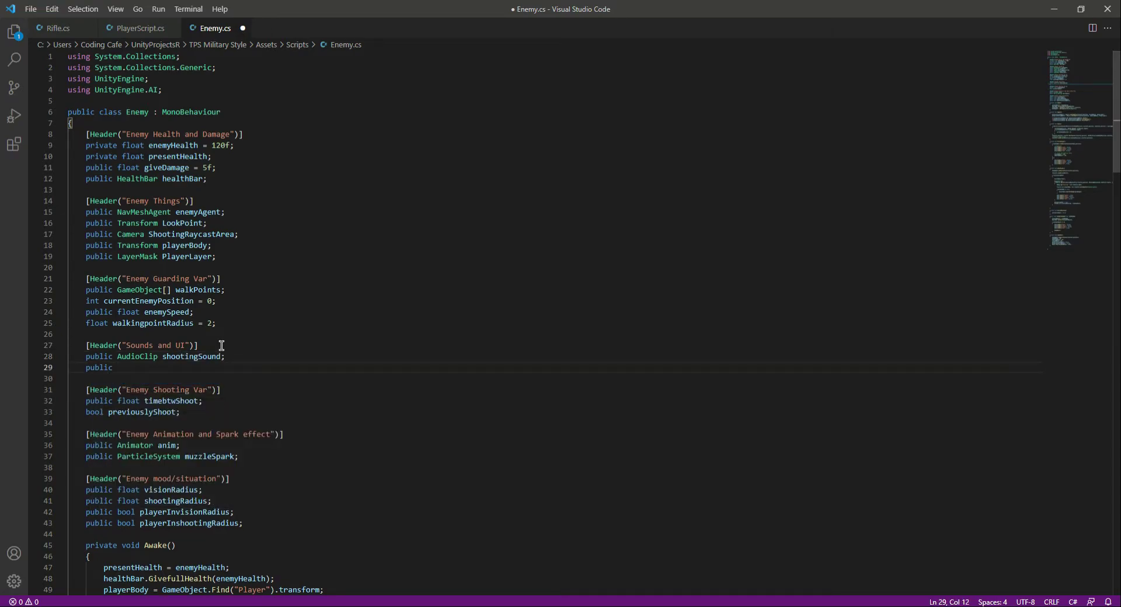
text(Audio)
key(Down)
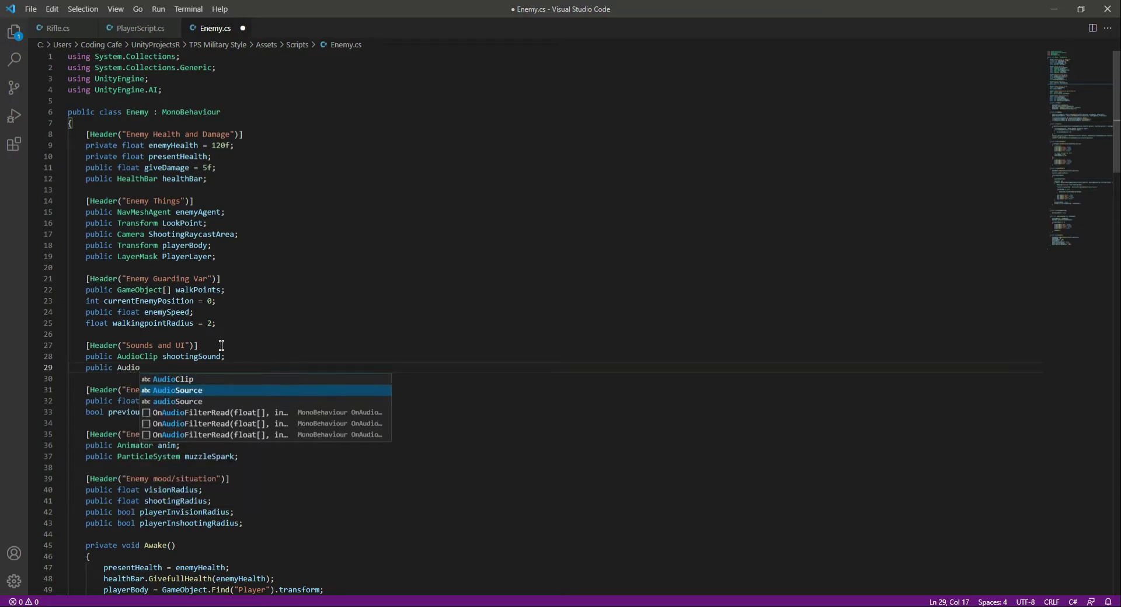
key(Tab)
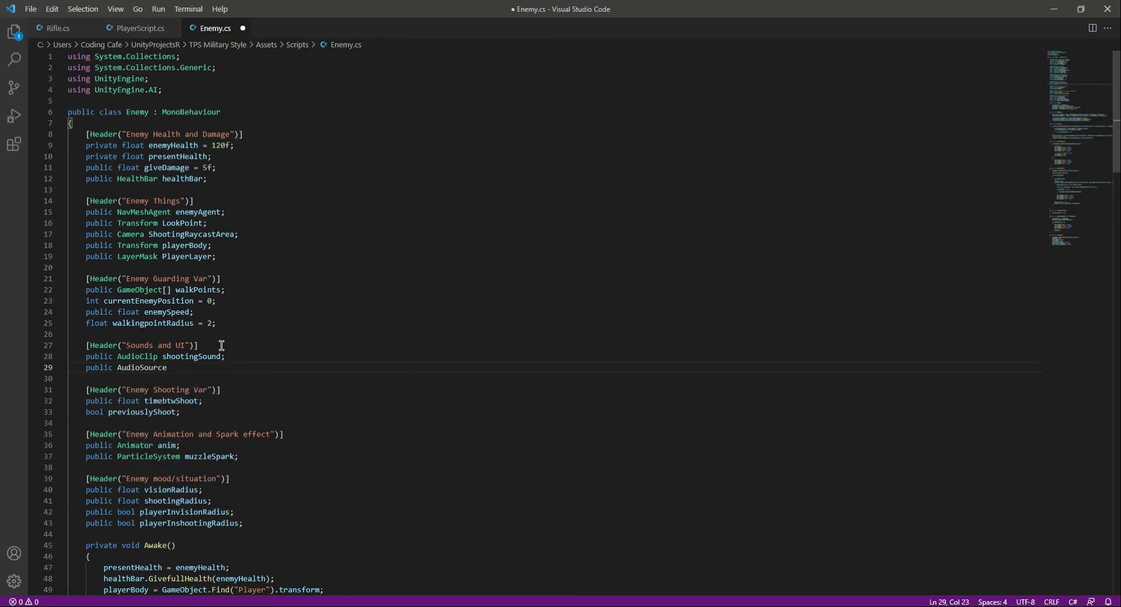
text(au)
key(Tab)
key(ctrl+s)
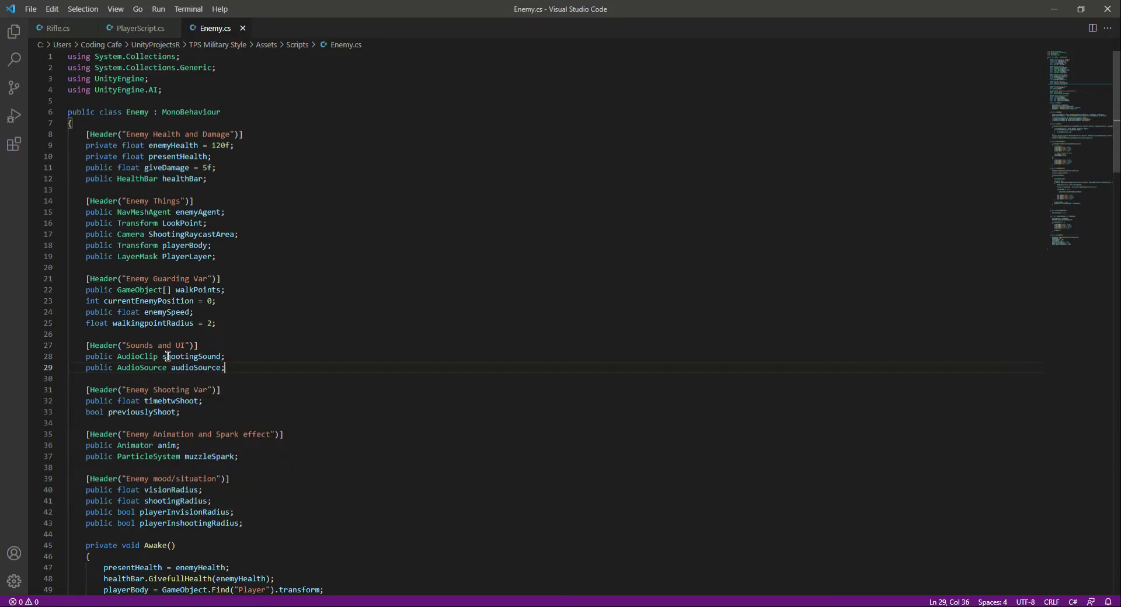
- Add audioSource = GetComponent<AudioSource>(); at the start of Awake and save
scroll(168, 356, down, 5)
click(172, 378)
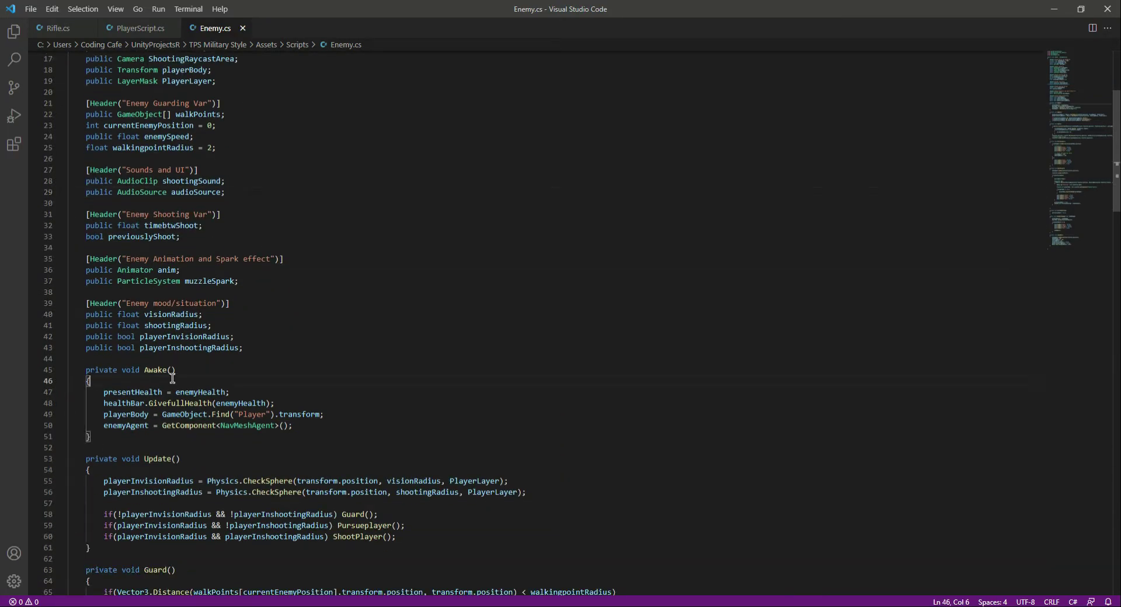
key(Return)
text(audioSource)
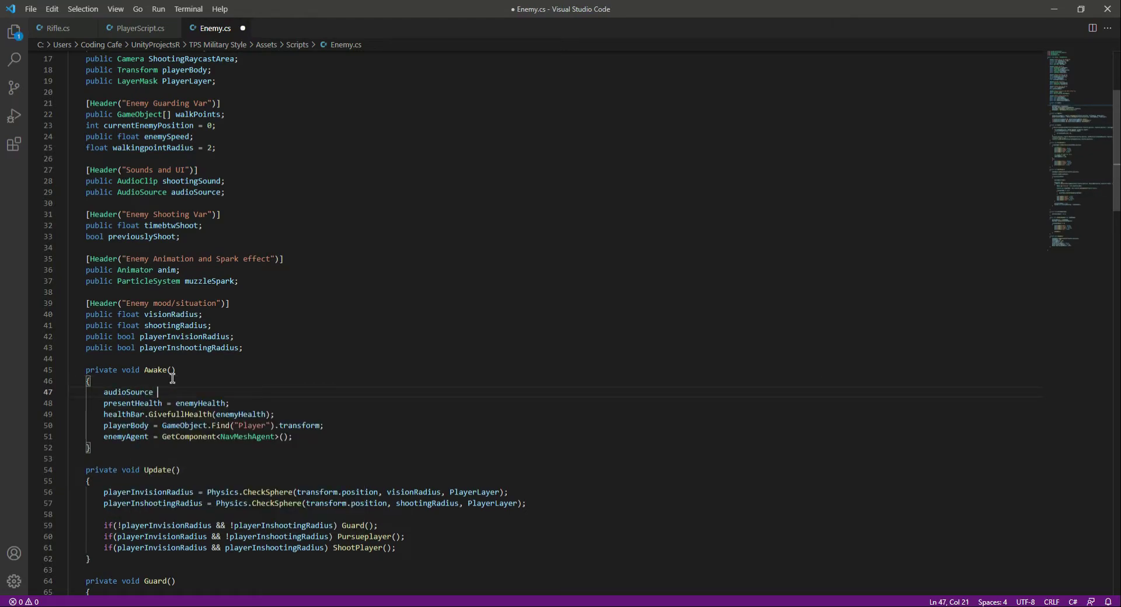
text( = Get)
key(Down)
key(Down)
key(Down)
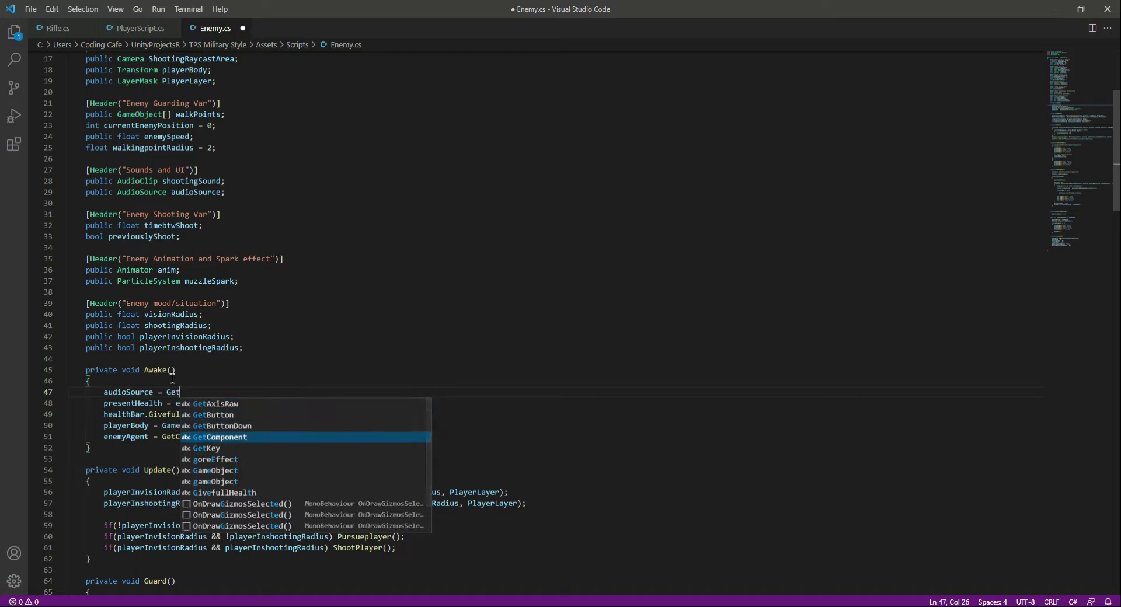
key(Return)
text(<>)
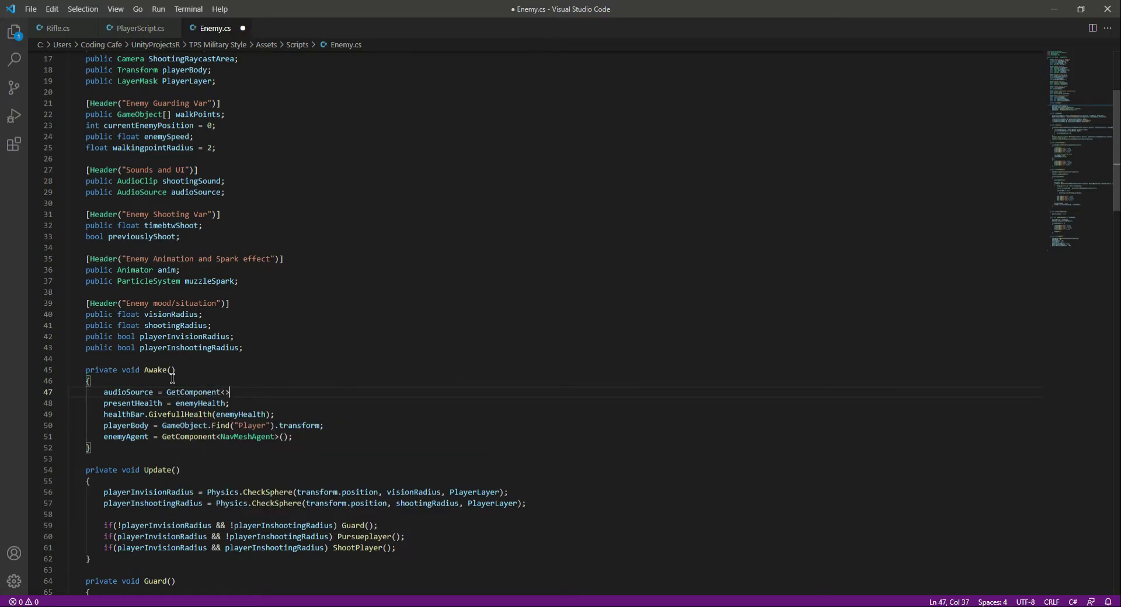
key(Left)
text(Audio)
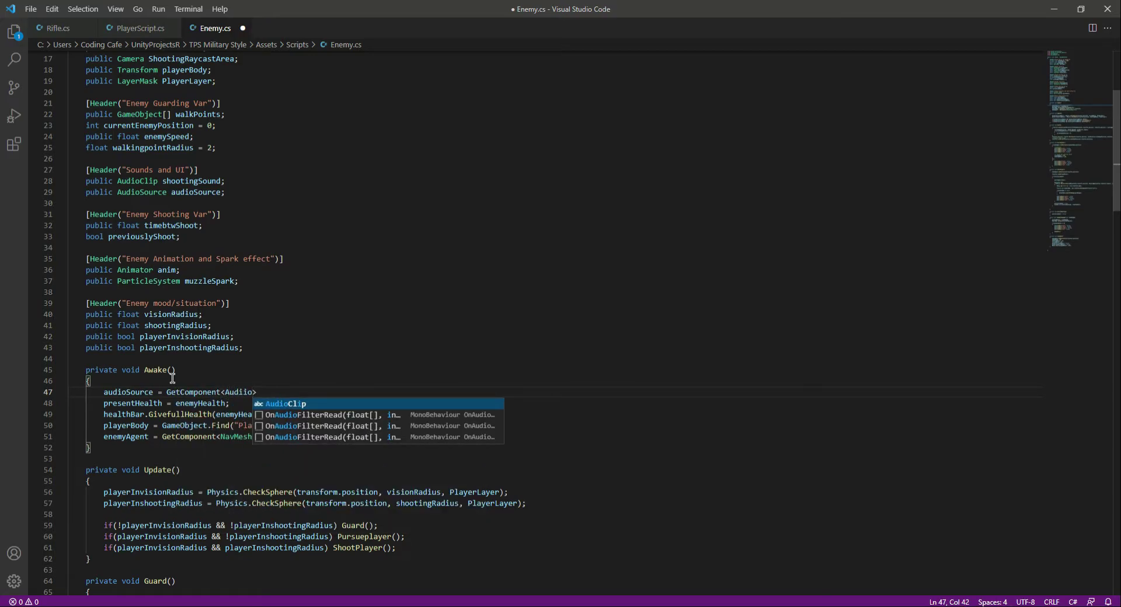
key(BackSpace)
key(BackSpace)
text(o)
key(Down)
key(Return)
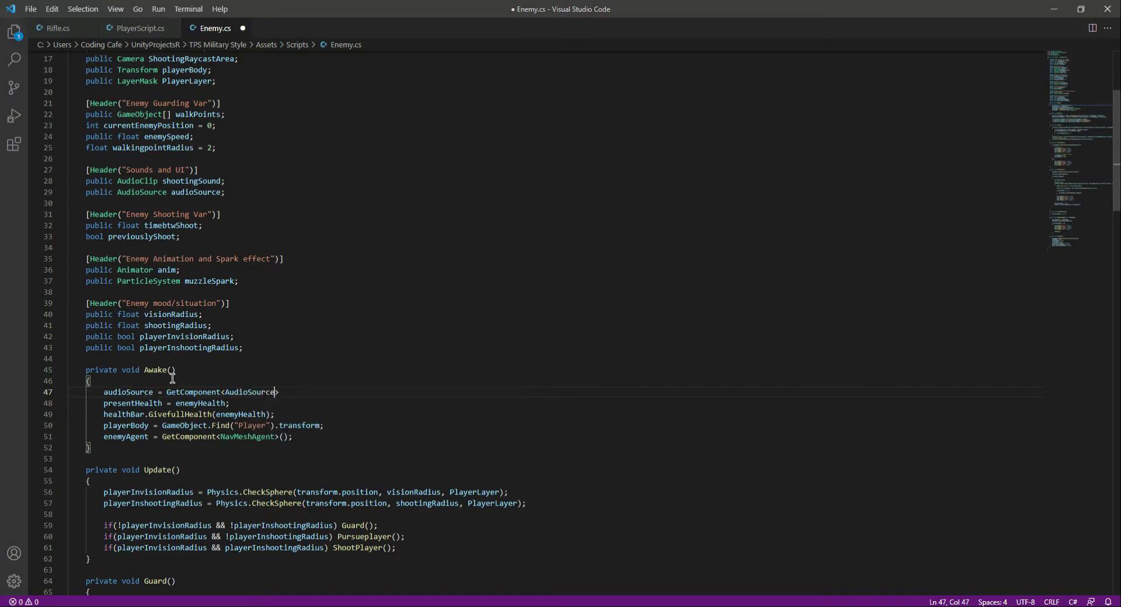
text(();)
key(ctrl+s)
- Add a new line after muzzleSpark.Play() in Enemy.cs's ShootPlayer method
click(227, 215)
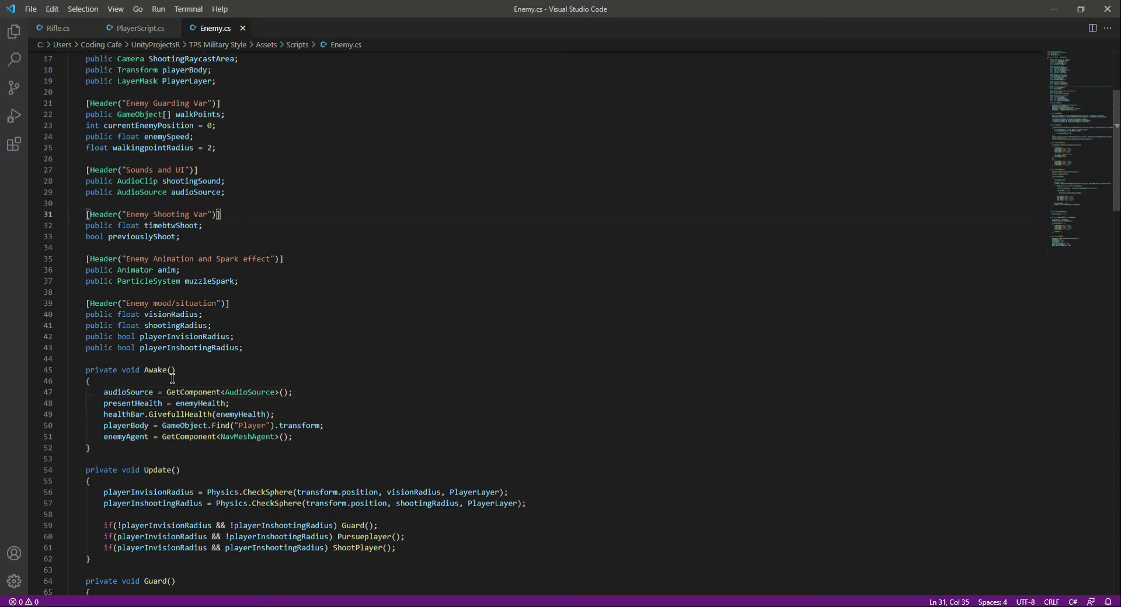
scroll(538, 250, down, 8)
scroll(541, 251, down, 8)
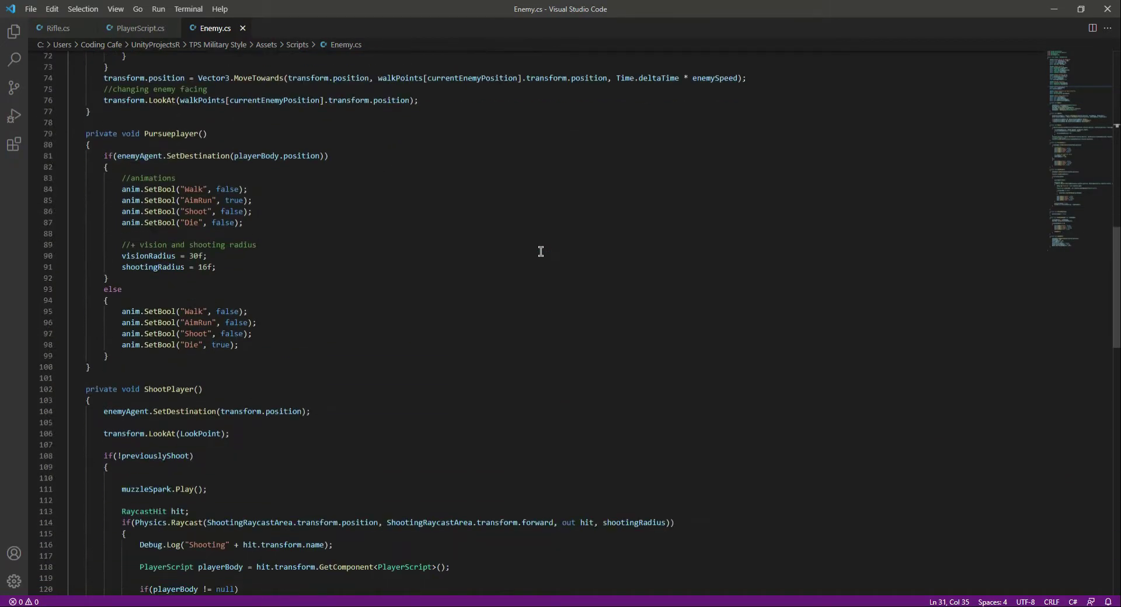
scroll(541, 251, down, 1)
click(270, 199)
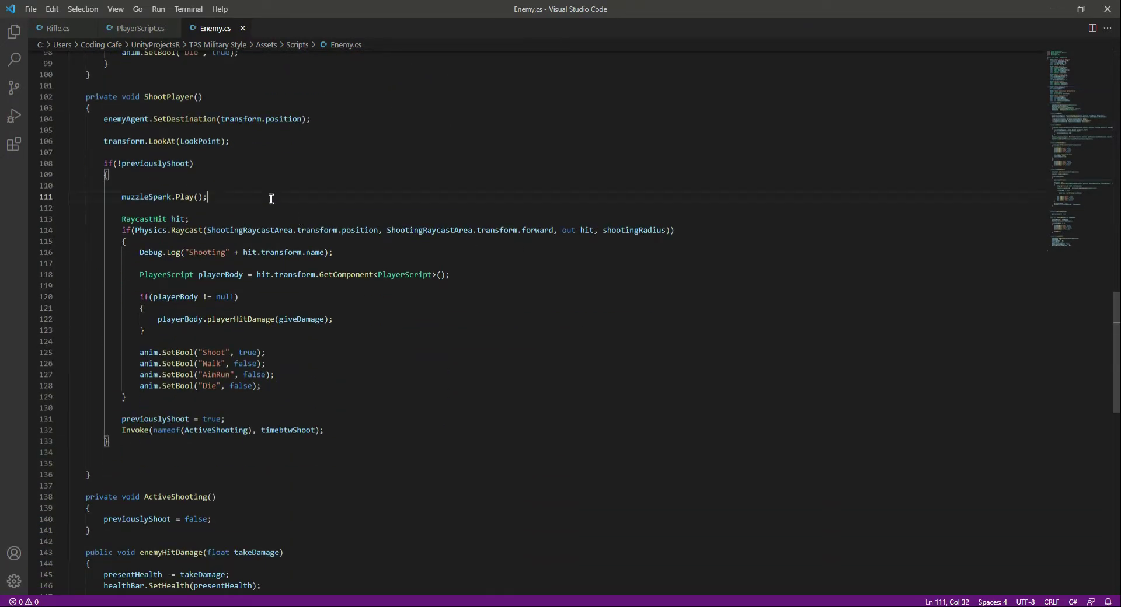
click(150, 100)
click(230, 103)
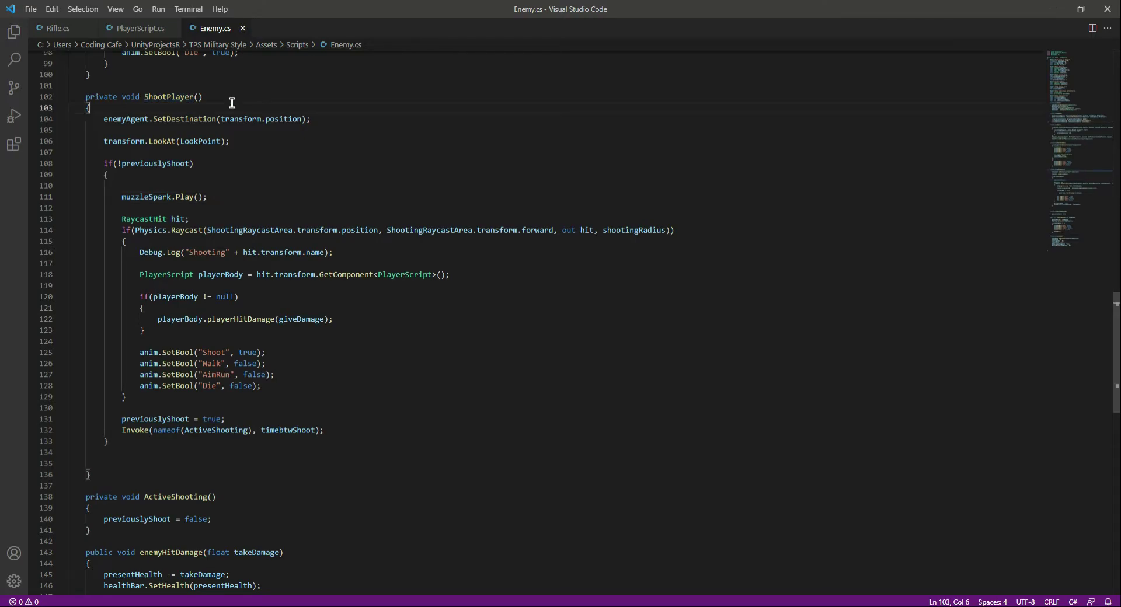
click(227, 203)
click(229, 197)
key(Return)
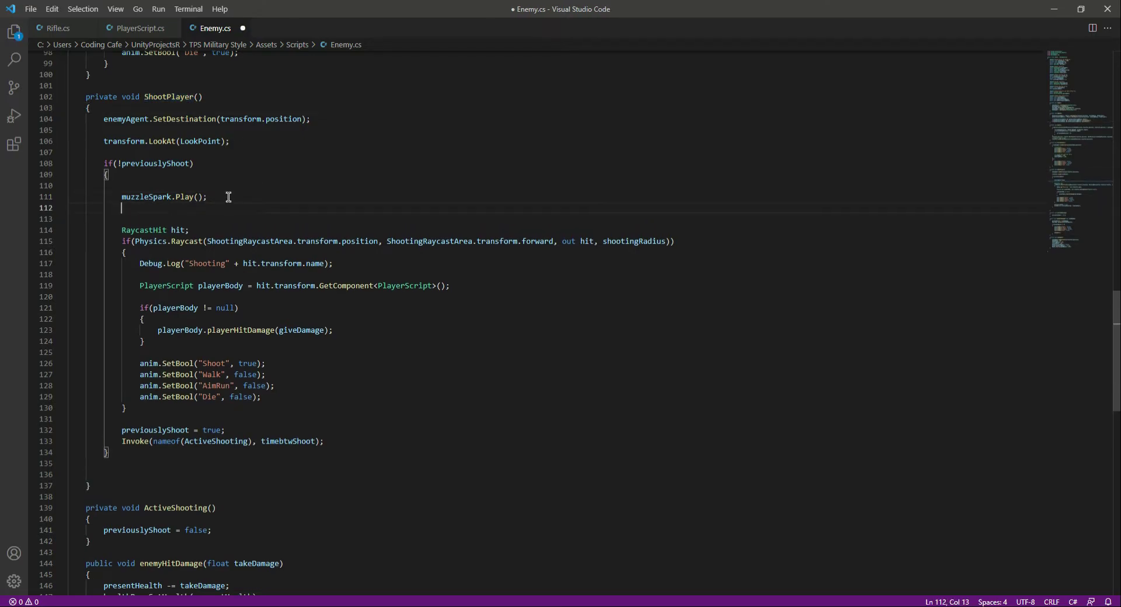
- Copy the PlayOneShot(shootingSound) line from Rifle.cs into ShootPlayer and save Enemy.cs
click(63, 29)
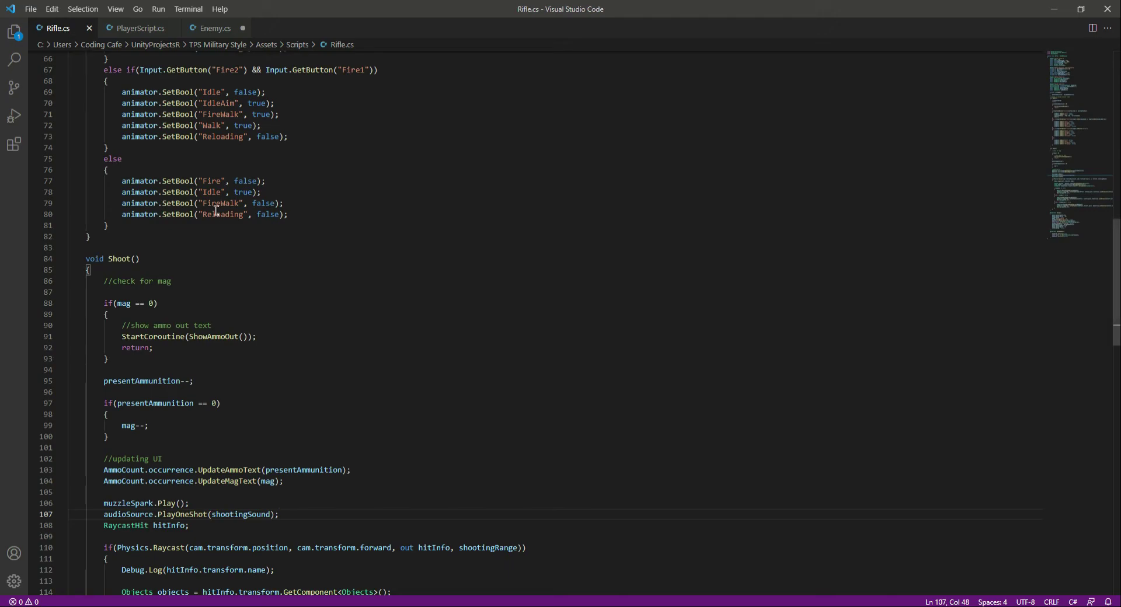
drag(104, 514, 323, 509)
key(ctrl+c)
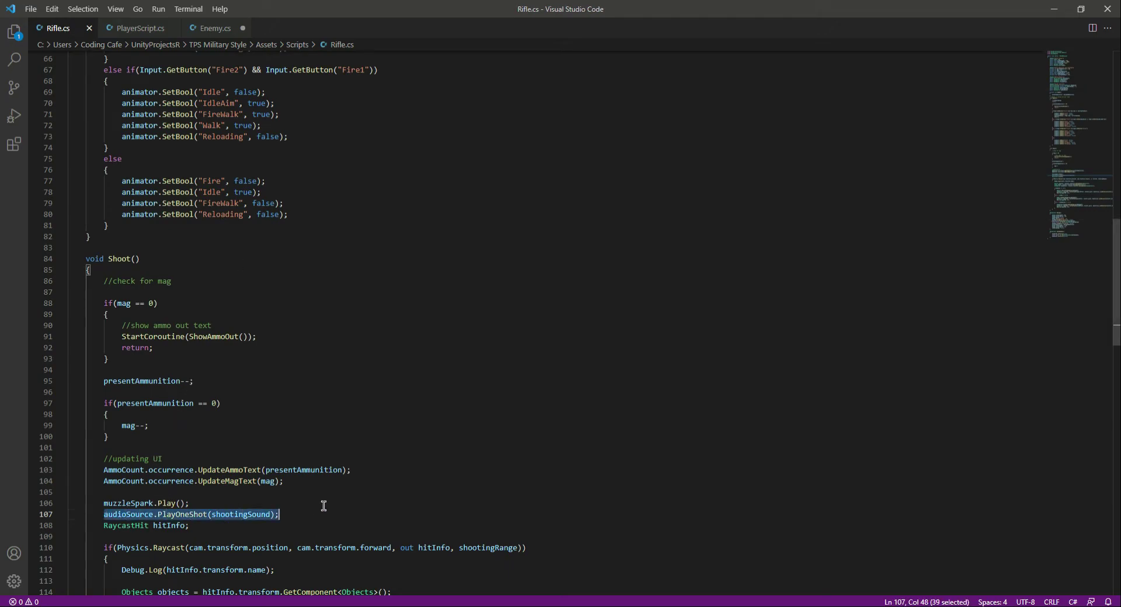
click(221, 30)
key(ctrl+v)
key(ctrl+s)
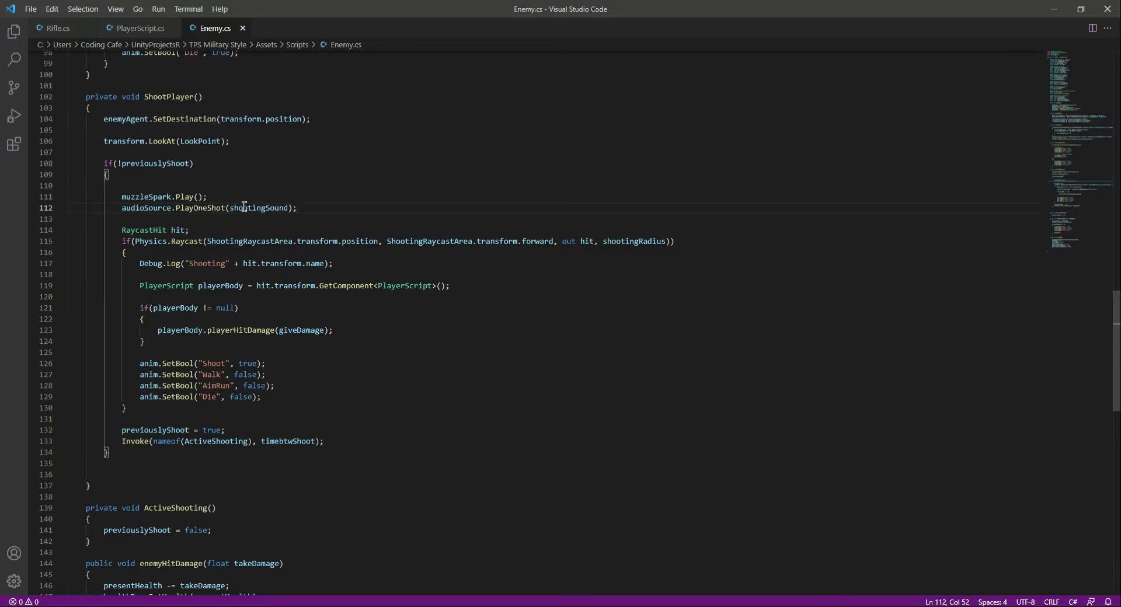
- Assign the Enemy's own Audio Source component to its Enemy script field
key(alt+Tab)
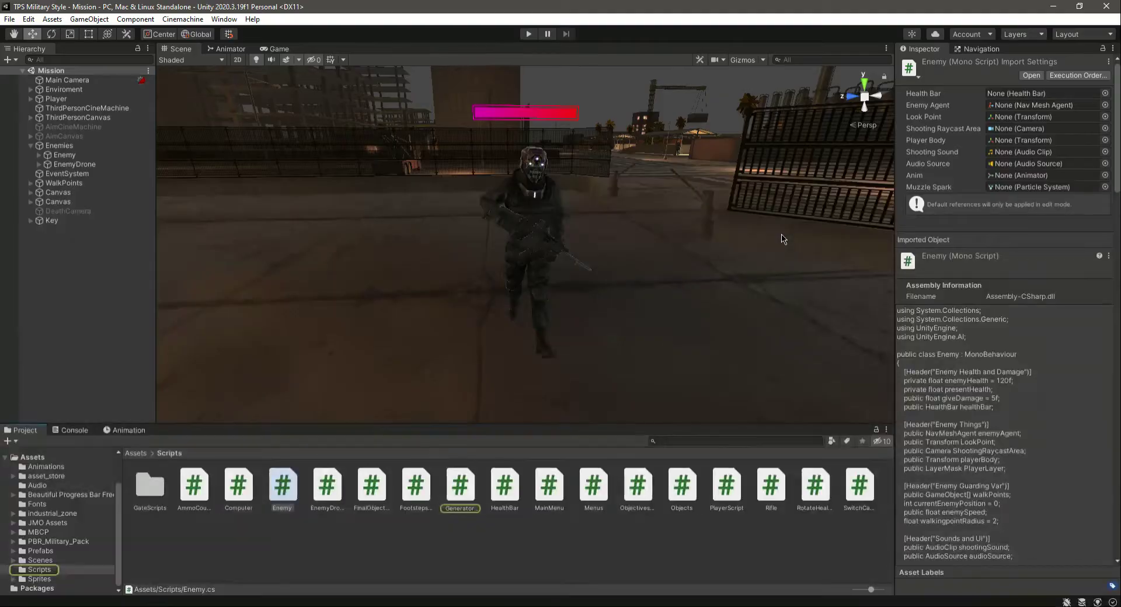
click(65, 154)
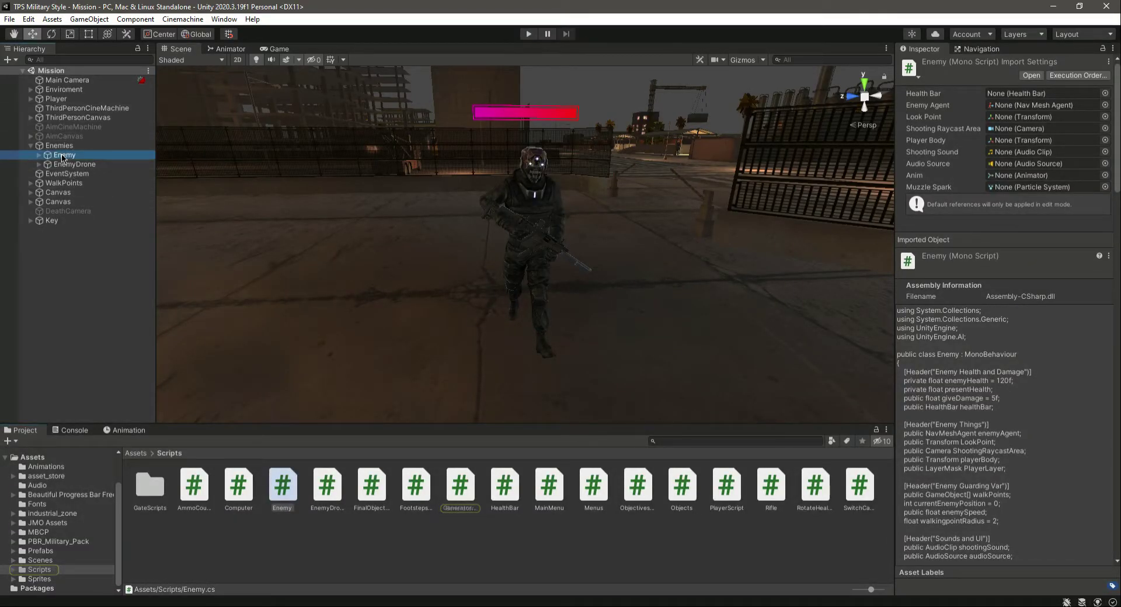
click(954, 151)
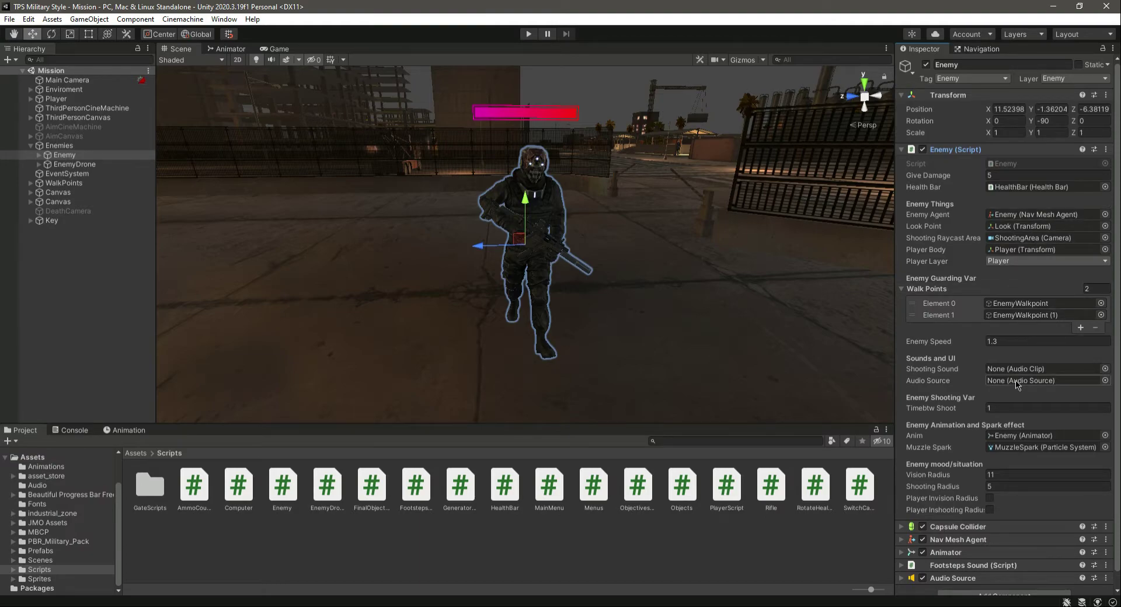
drag(953, 578, 1024, 377)
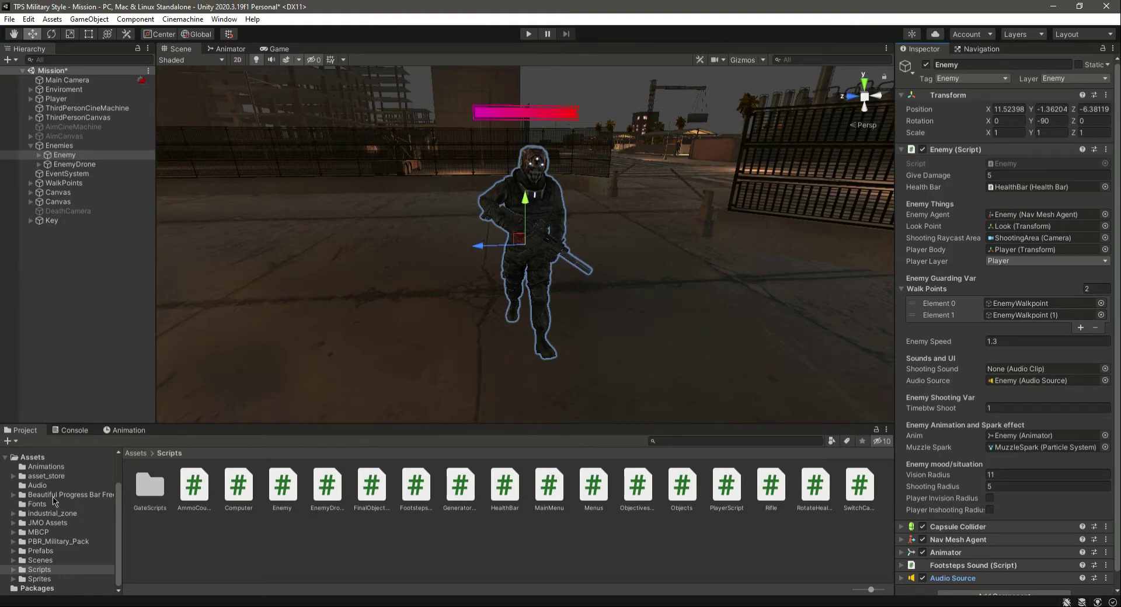
- Preview Gun Machine Gun 444, make it the Shooting Sound, save the Mission scene and play
click(37, 489)
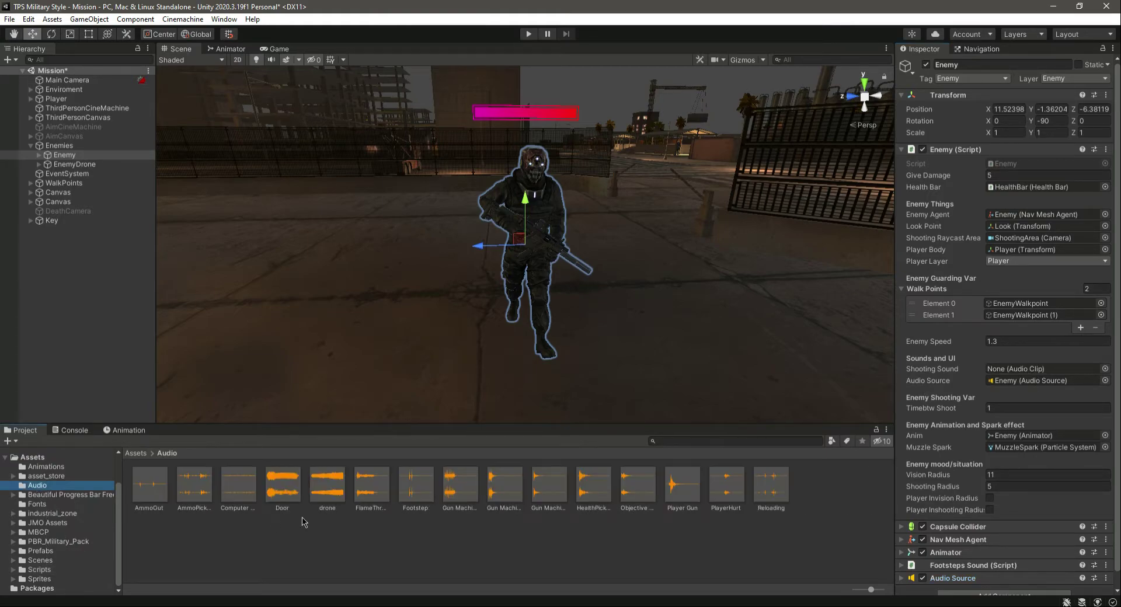
click(546, 499)
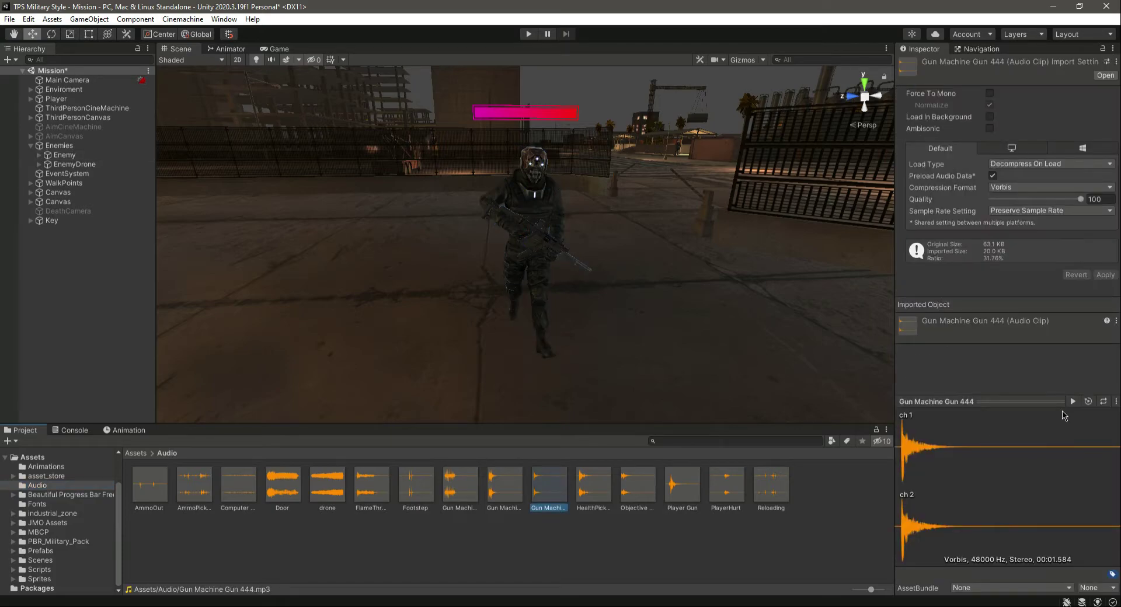
click(1073, 402)
click(65, 154)
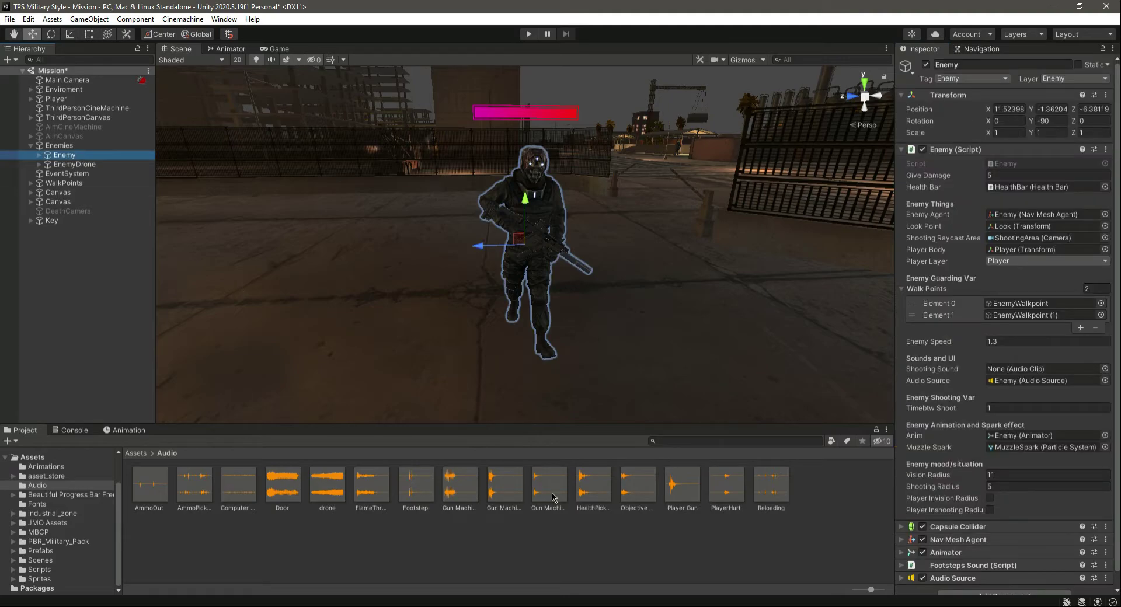
drag(537, 497, 1014, 366)
key(ctrl+s)
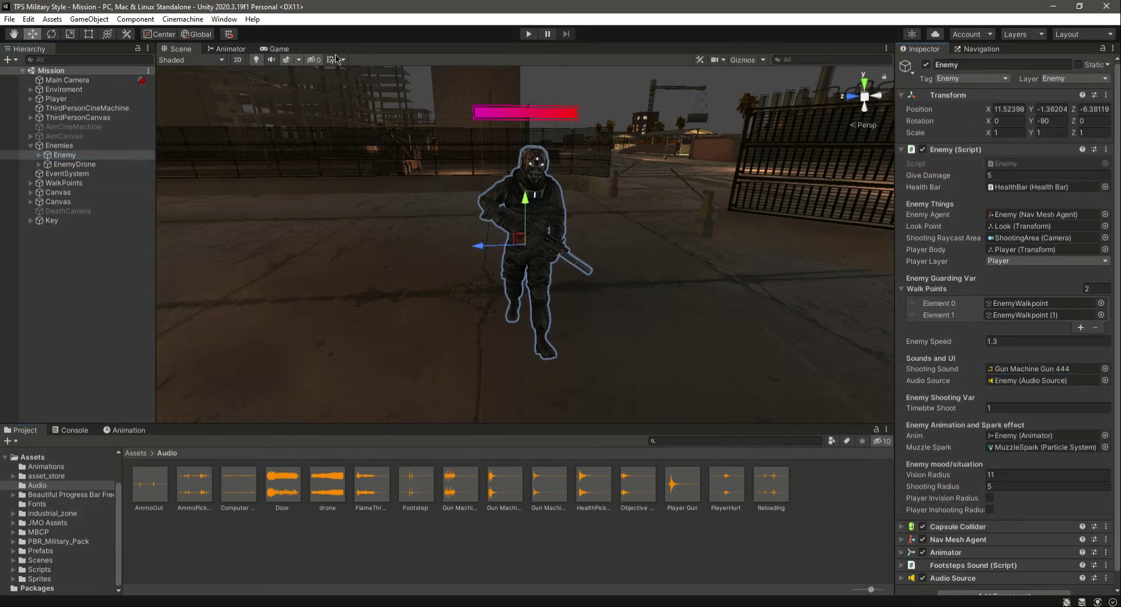
click(530, 33)
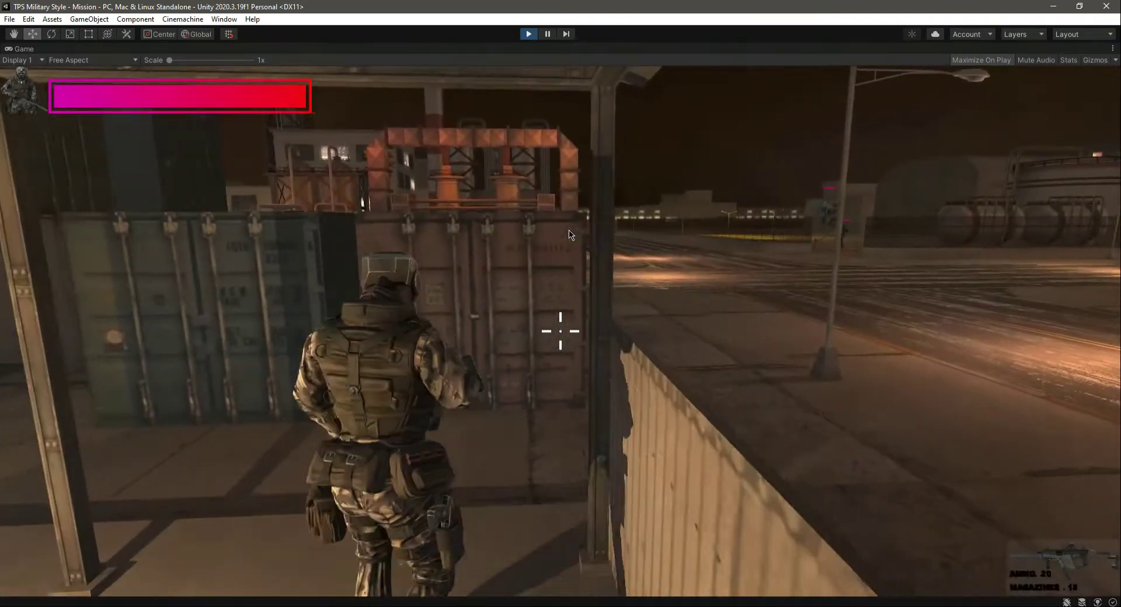
- Run the player to the enemy, sidestep while it fires, then pause and stop playing
key(w)
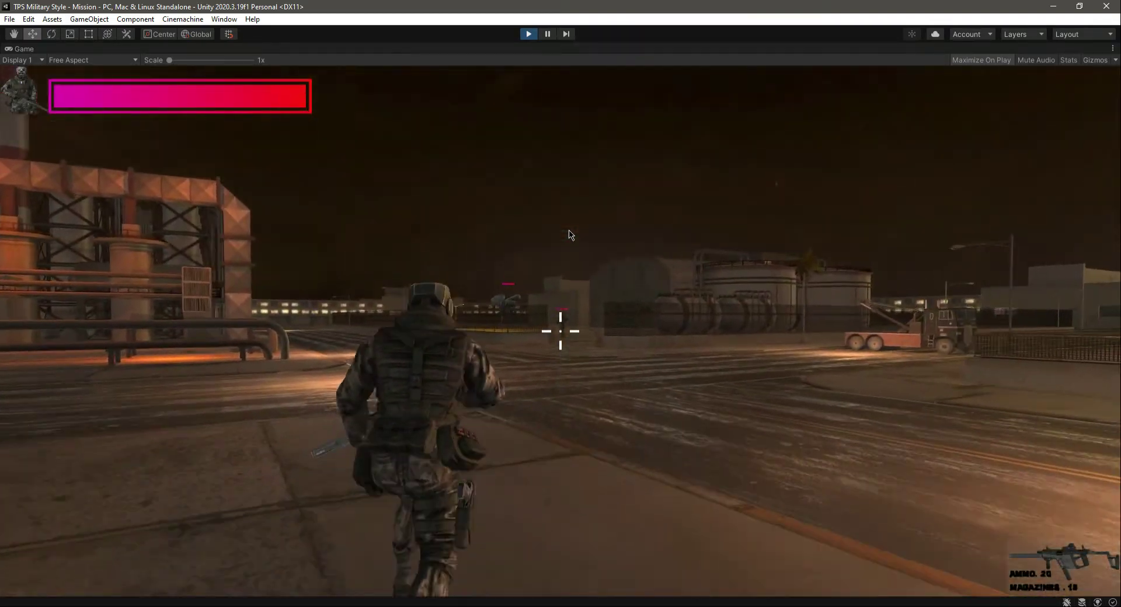
key(w)
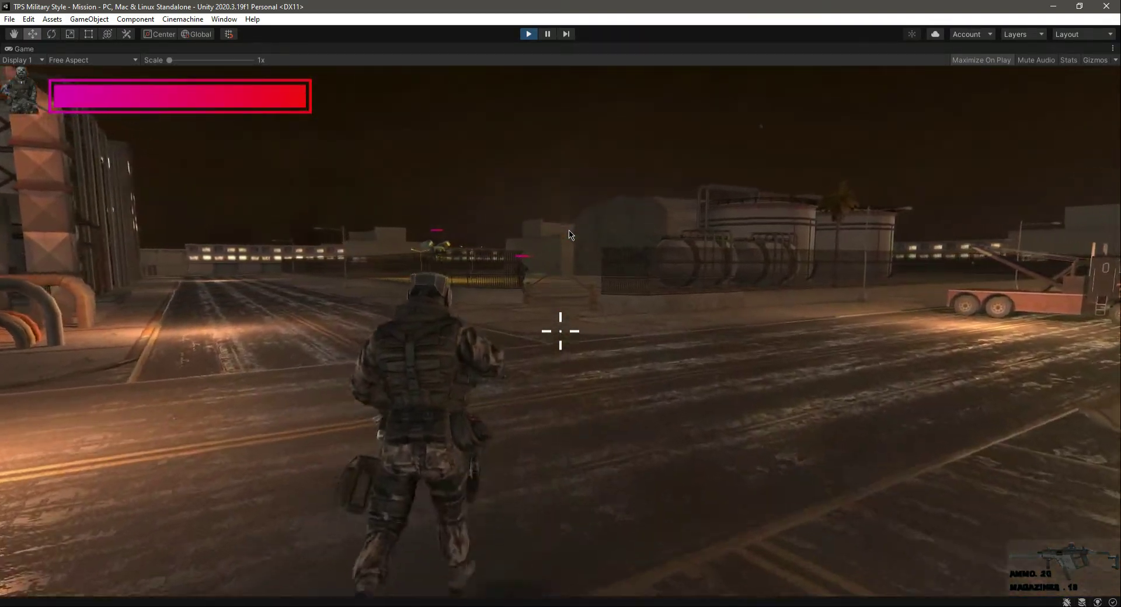
key(w)
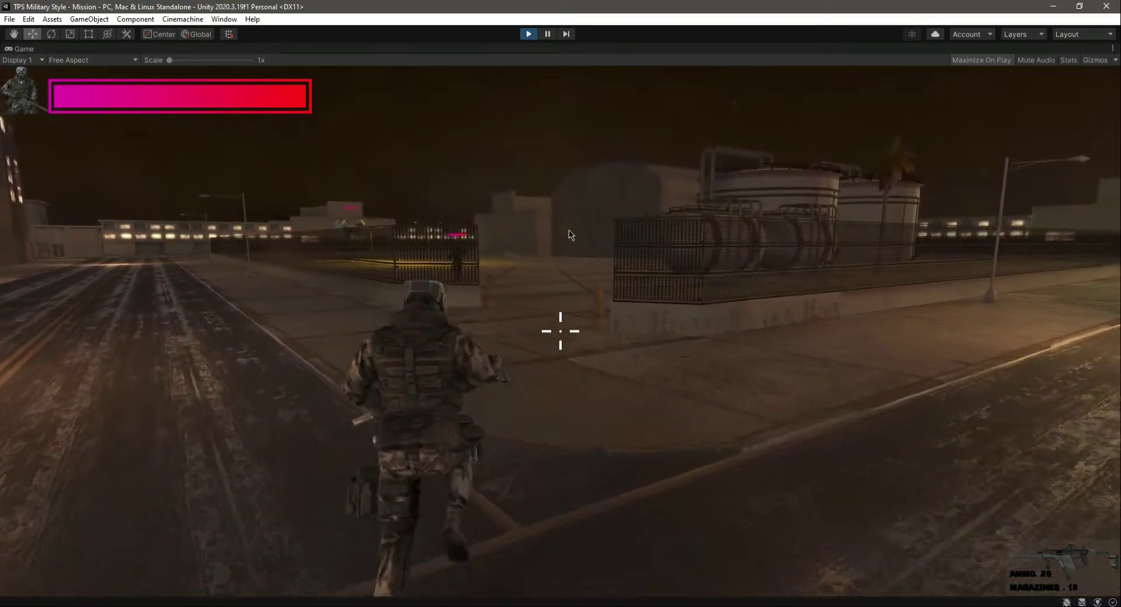
key(w)
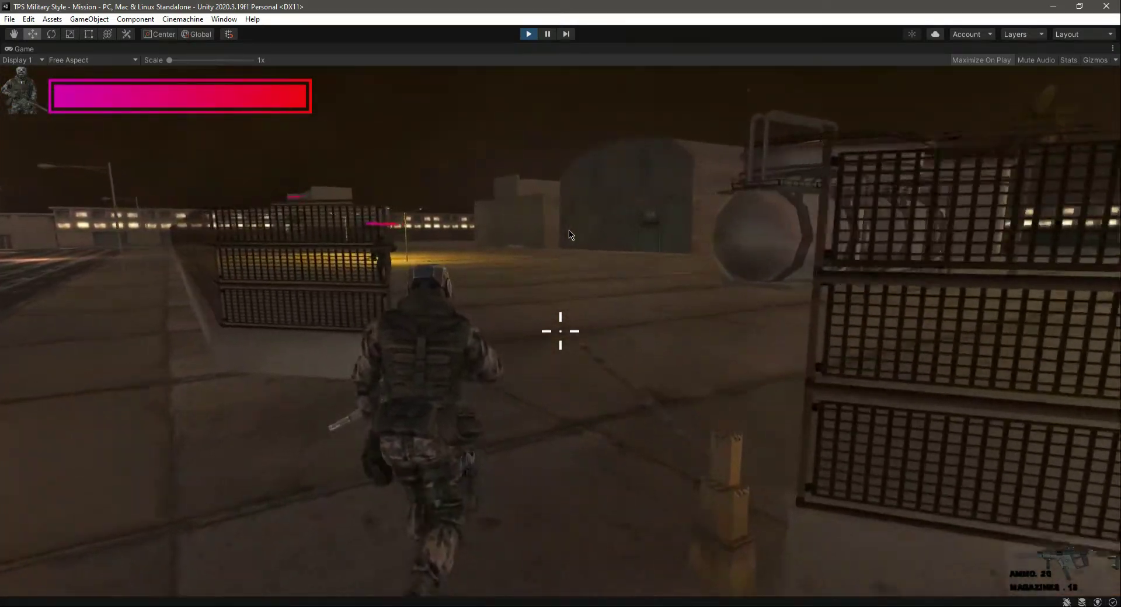
key(w)
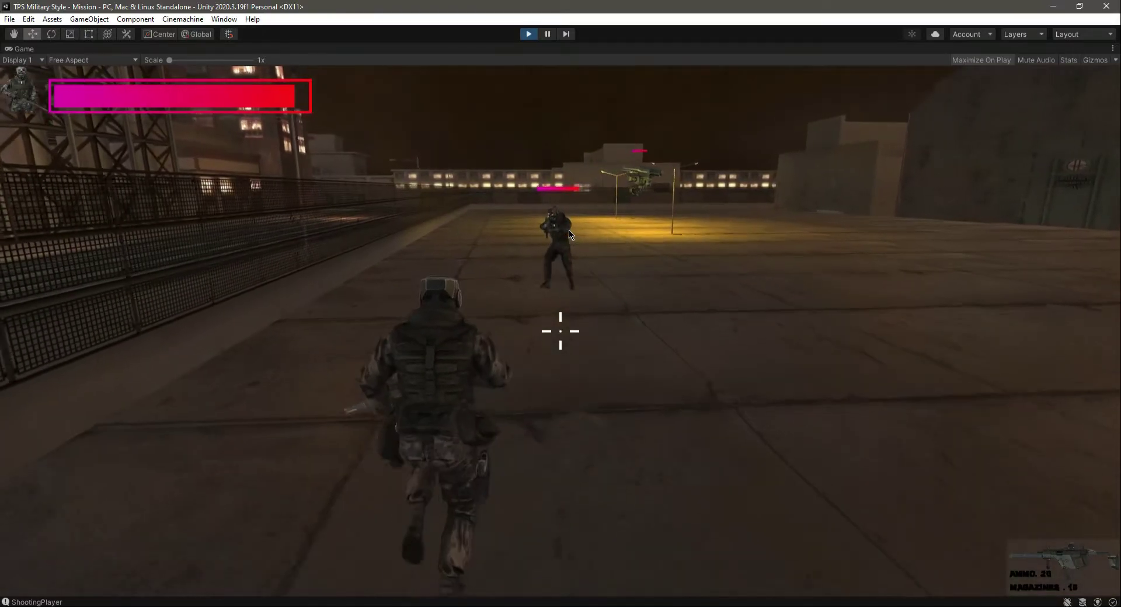
key(a)
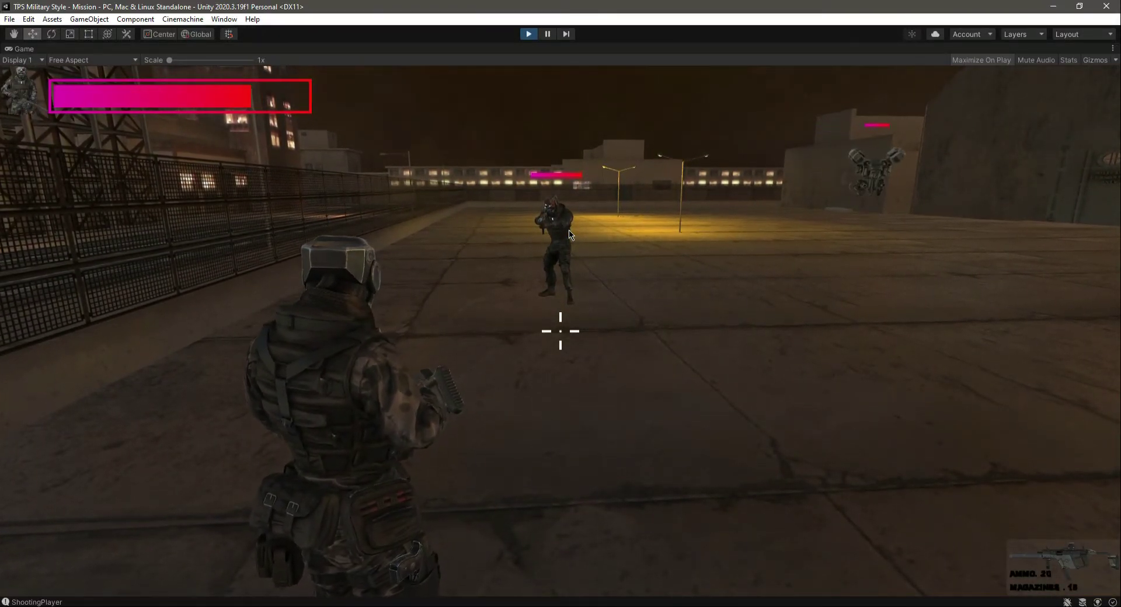
key(d)
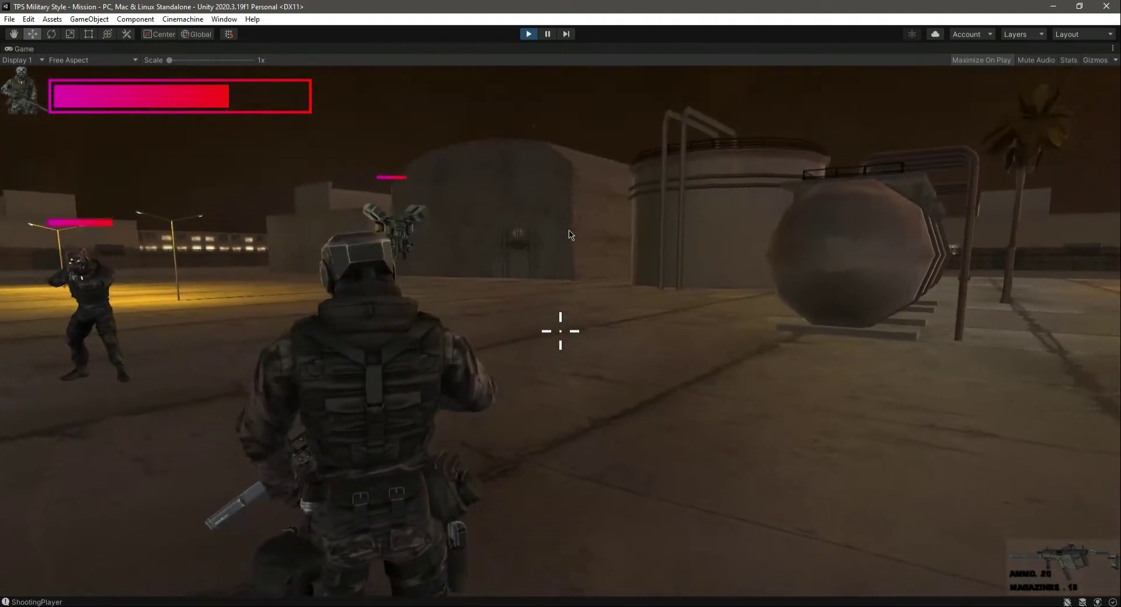
key(Escape)
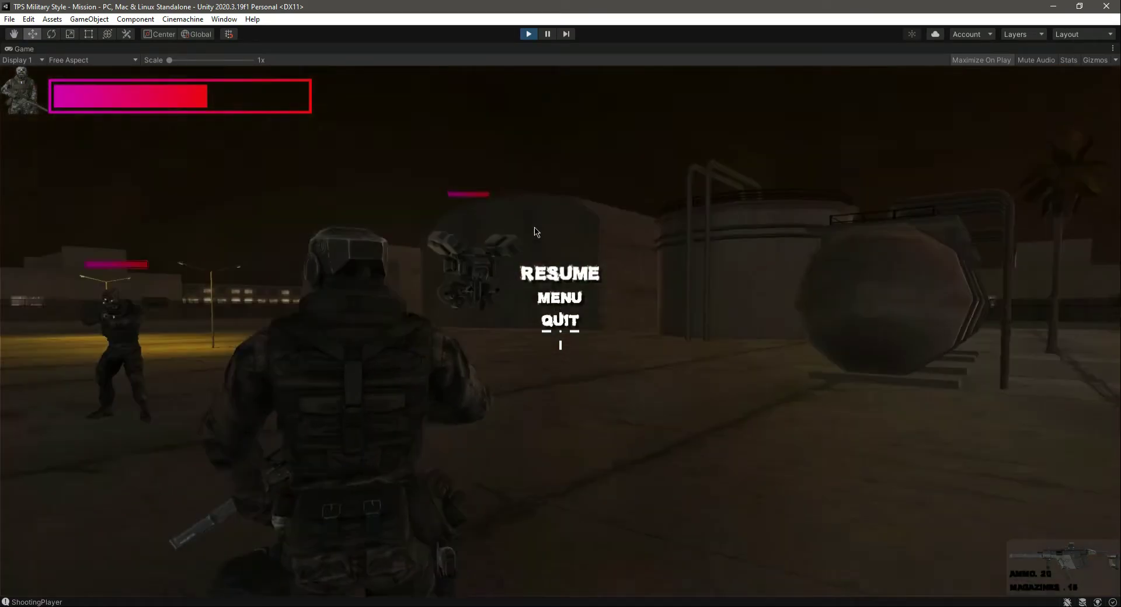
click(527, 34)
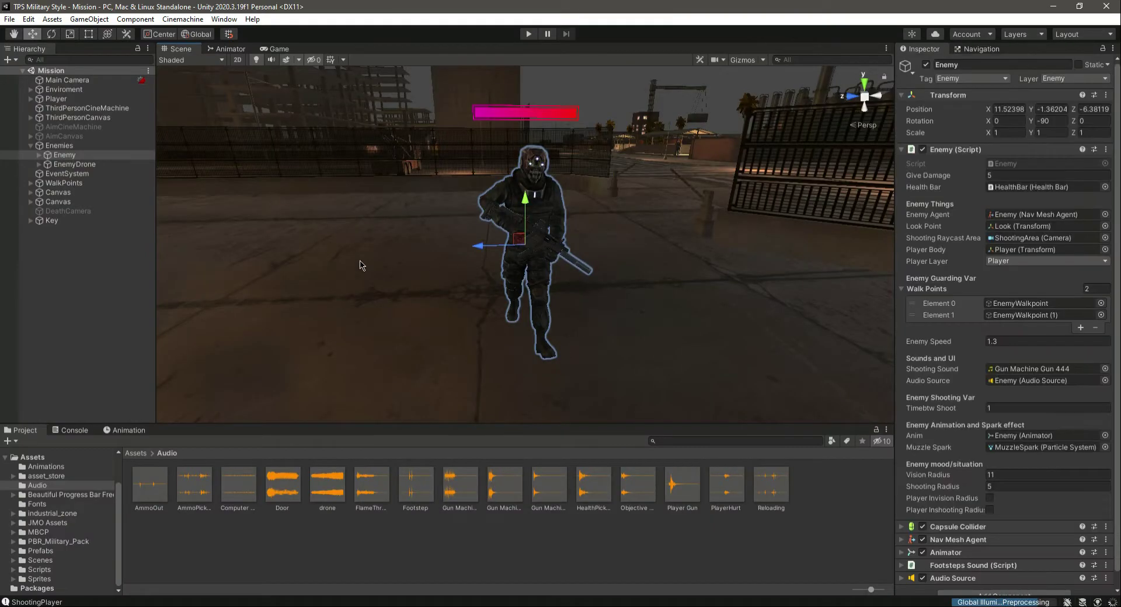
- Frame the EnemyDrone in the scene and preview the drone audio clip
click(63, 155)
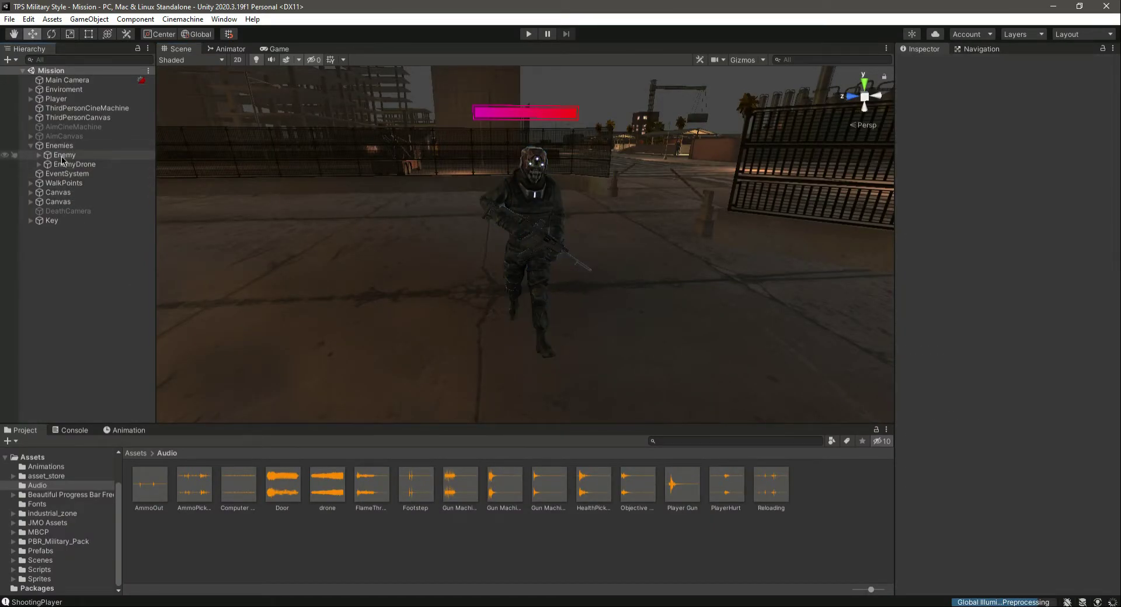
double_click(69, 164)
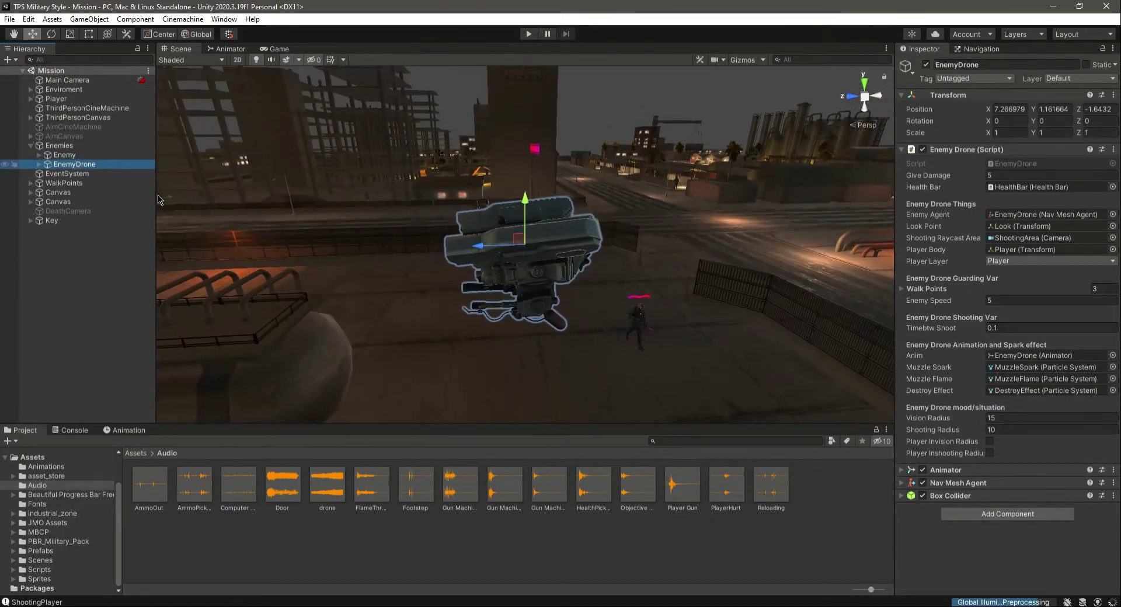
alt+drag(395, 342, 265, 453)
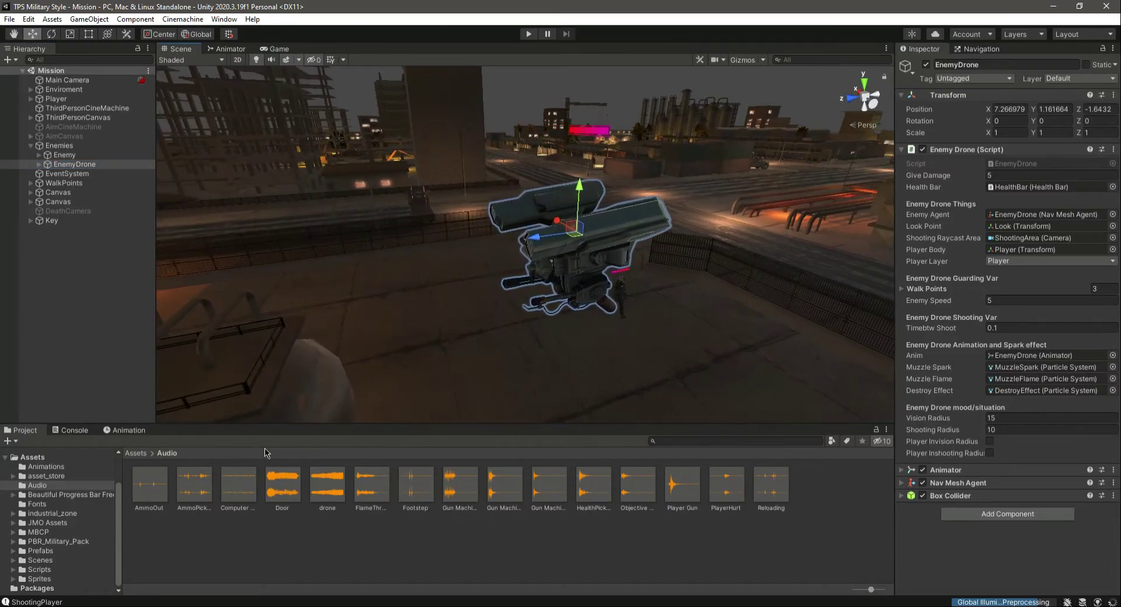
click(327, 484)
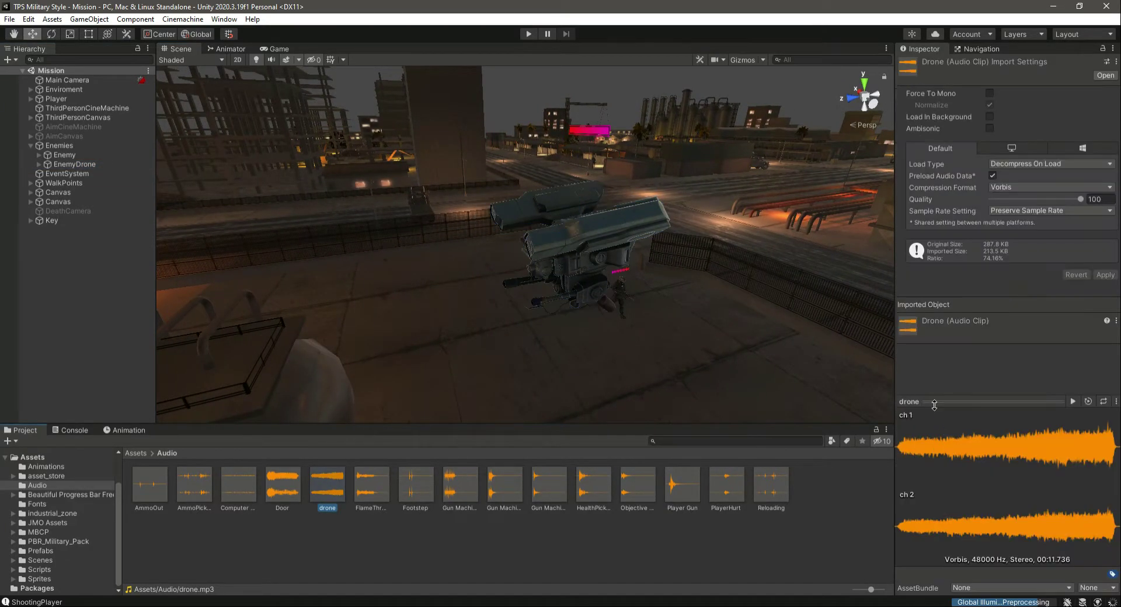
click(1072, 402)
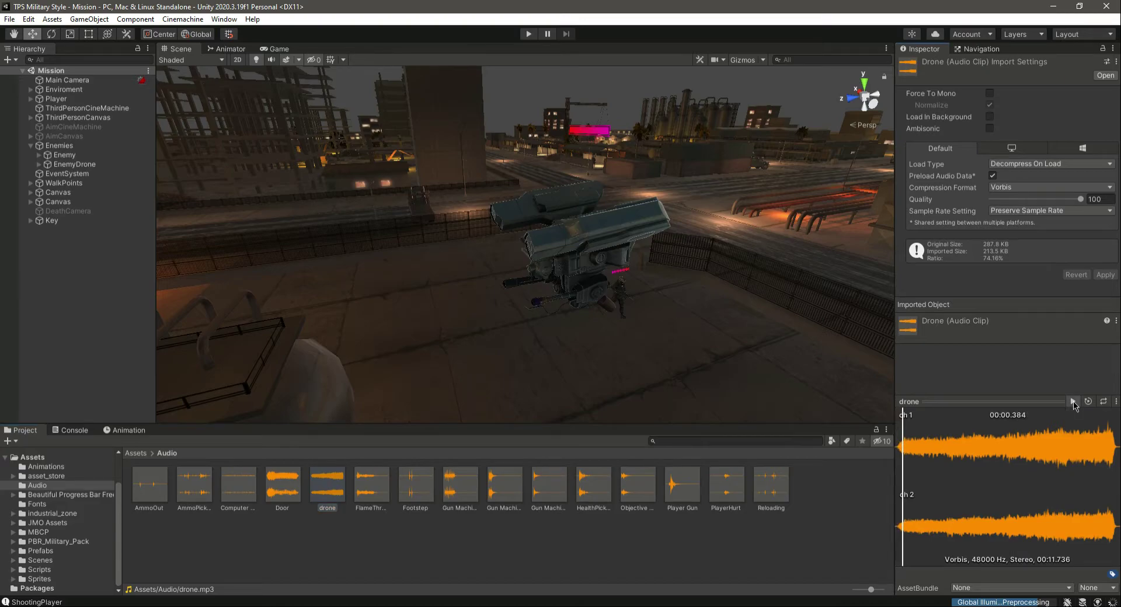
click(283, 545)
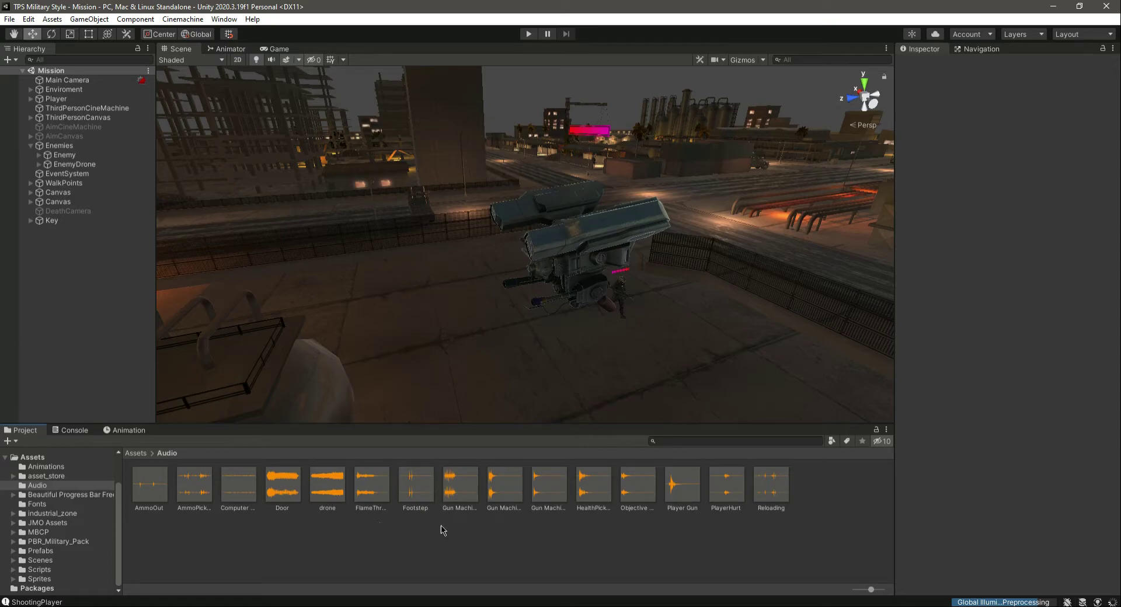
- Preview the Gun Machine Gun 353 and Gun Machine Gun 434 clips
click(463, 499)
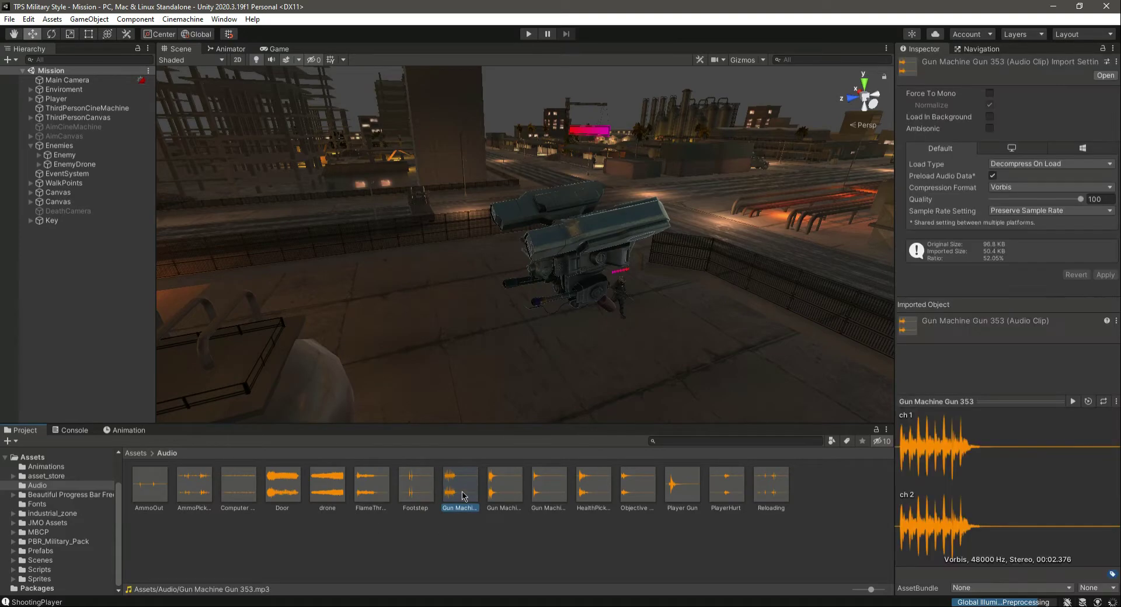
click(1073, 403)
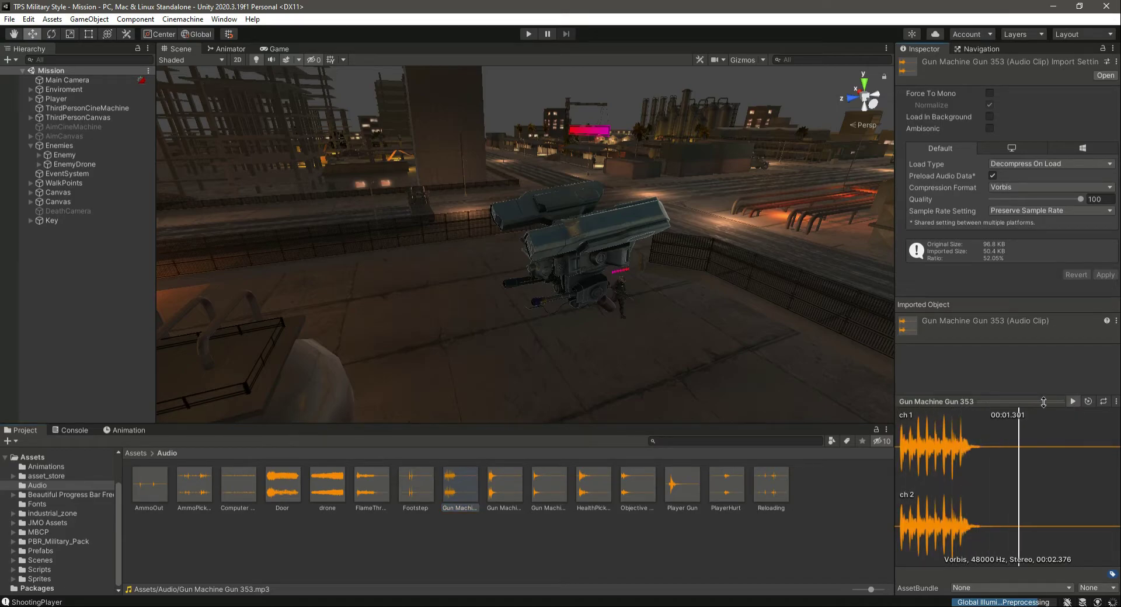
click(505, 487)
click(1073, 402)
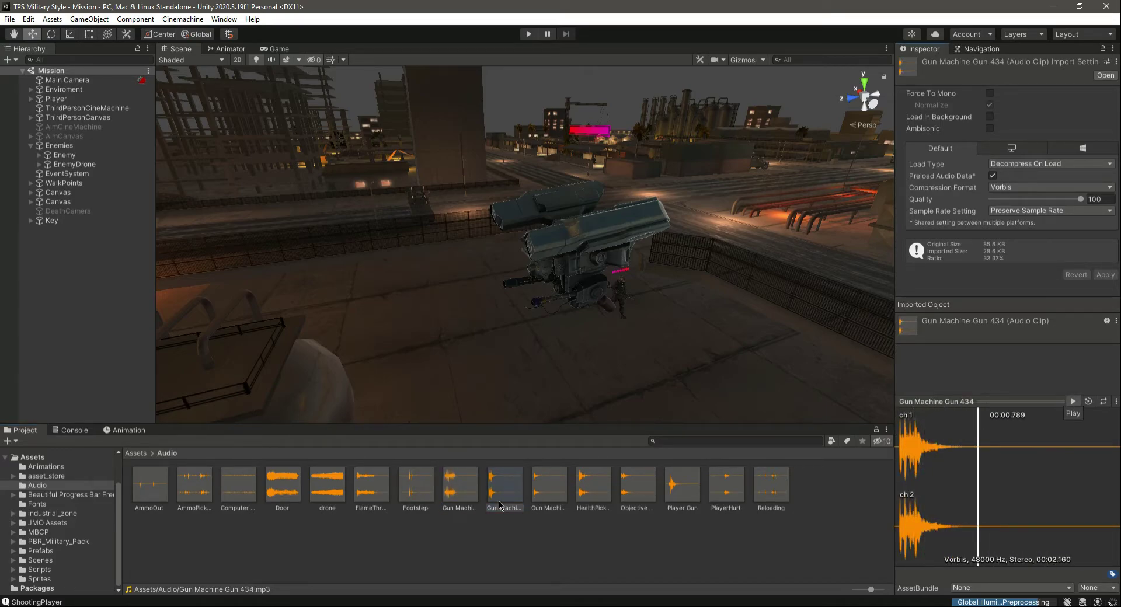
click(442, 556)
- Add an Audio Source component to the EnemyDrone
click(584, 246)
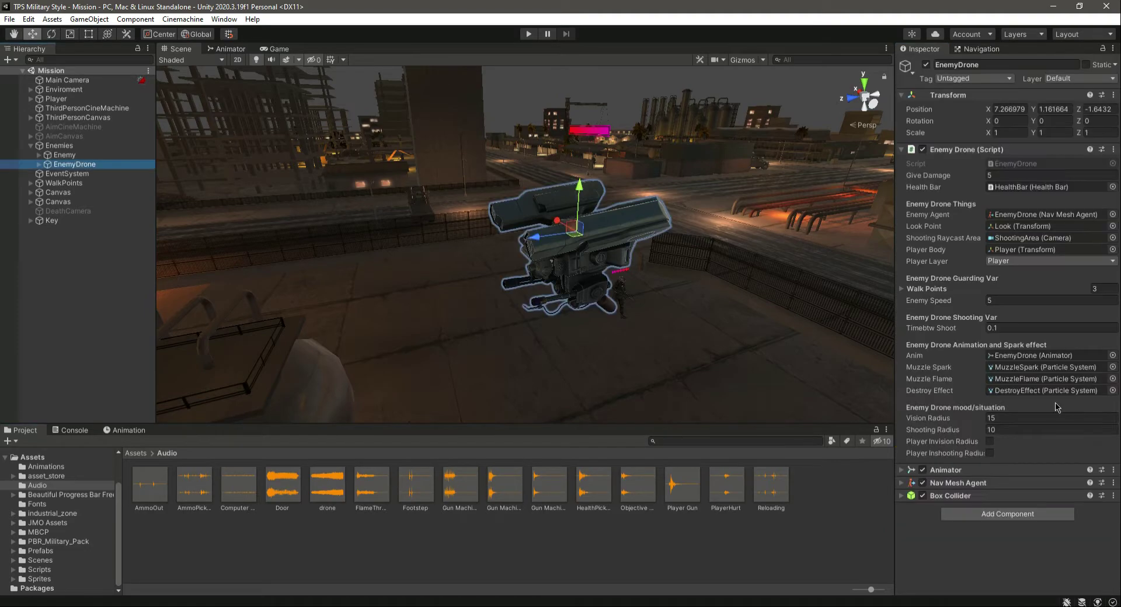
click(1007, 513)
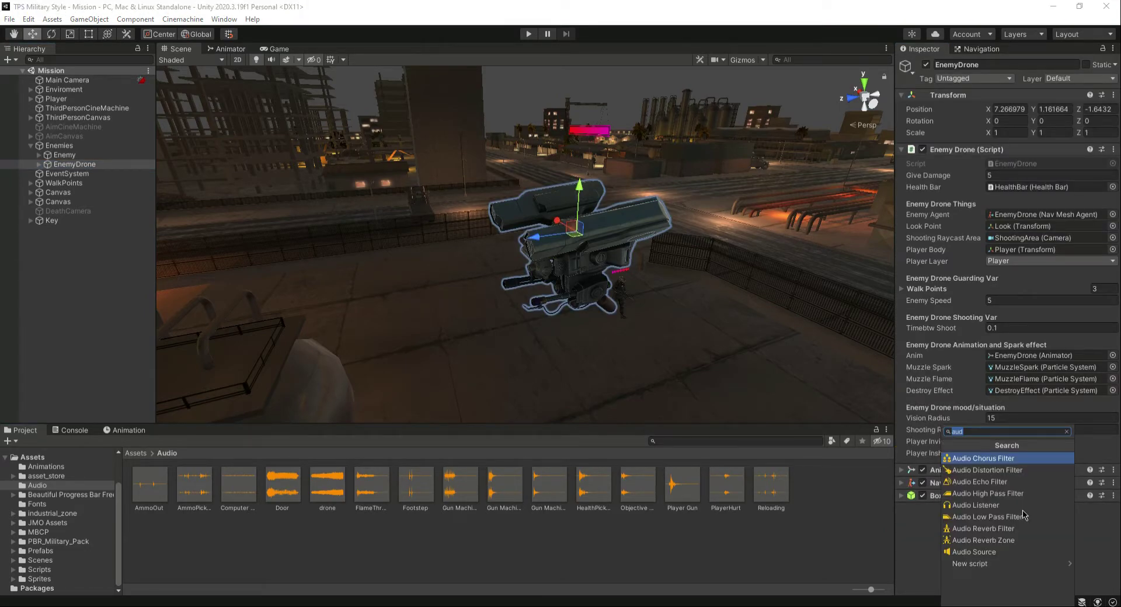
key(Down)
key(Down)
key(Down)
key(Down)
key(Down)
key(Down)
key(Down)
key(Down)
key(Return)
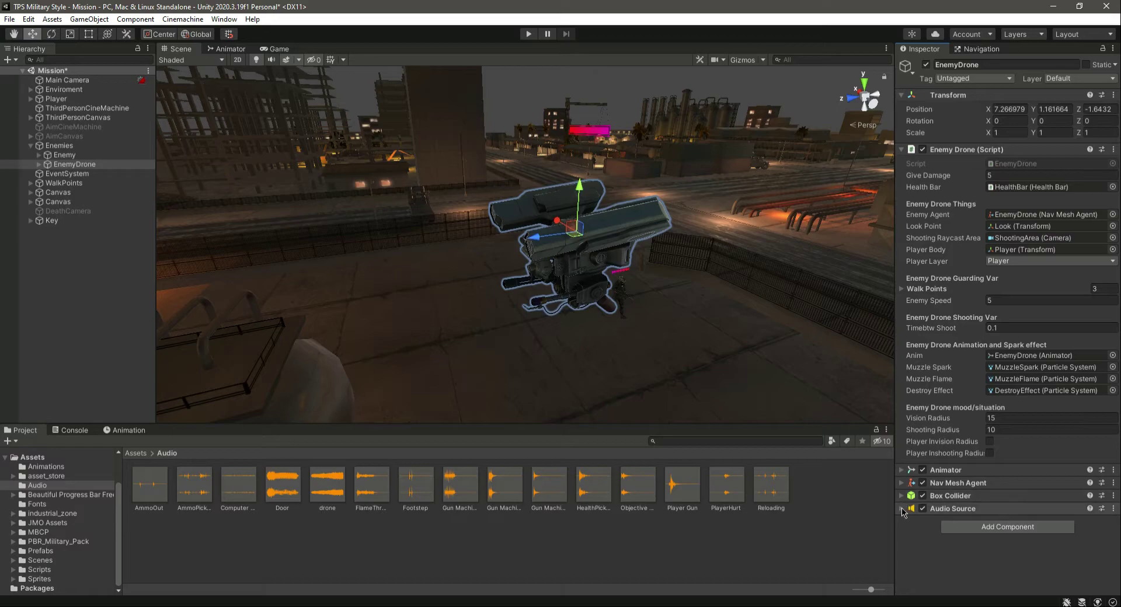
click(902, 509)
- Set Spatial Blend to 1, Volume to about 0.08, Max Distance to 15, and save the scene
scroll(1017, 308, down, 10)
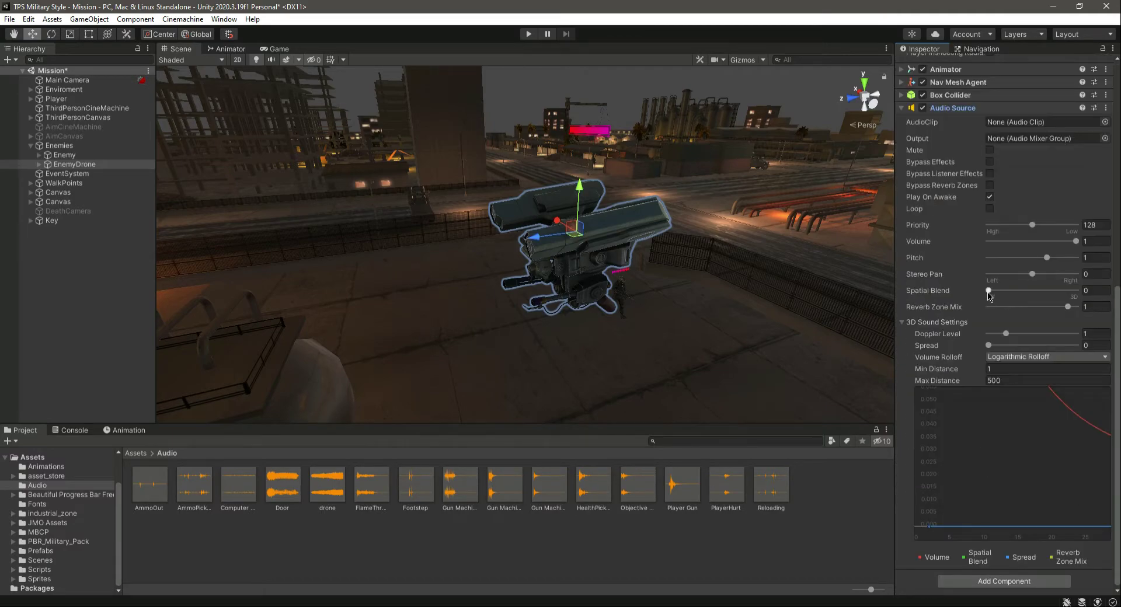
drag(988, 291, 1089, 297)
drag(1074, 241, 996, 247)
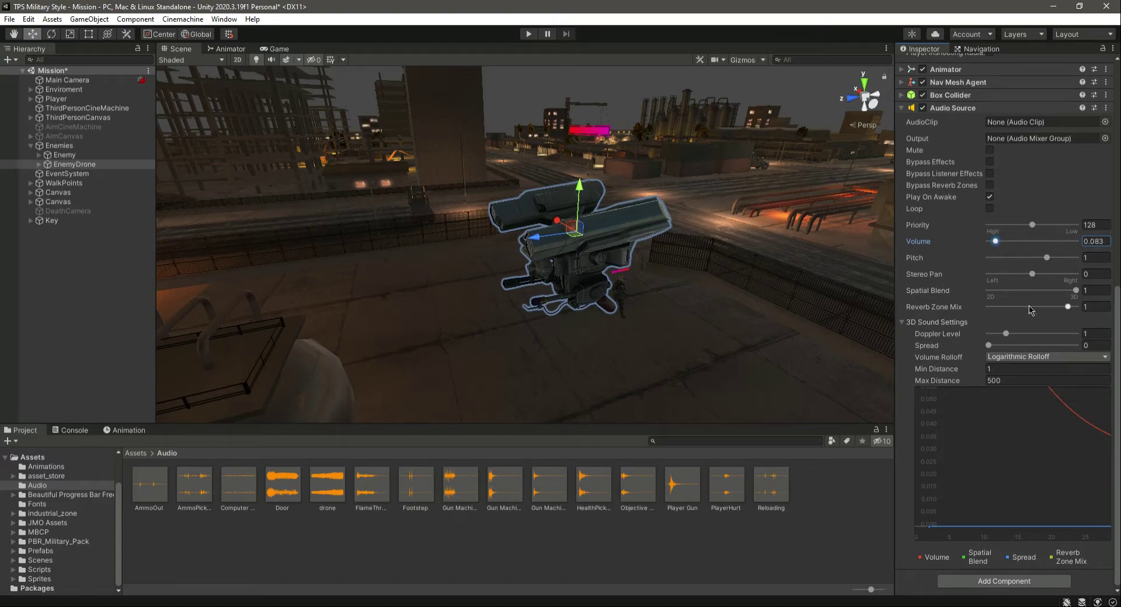
click(1022, 380)
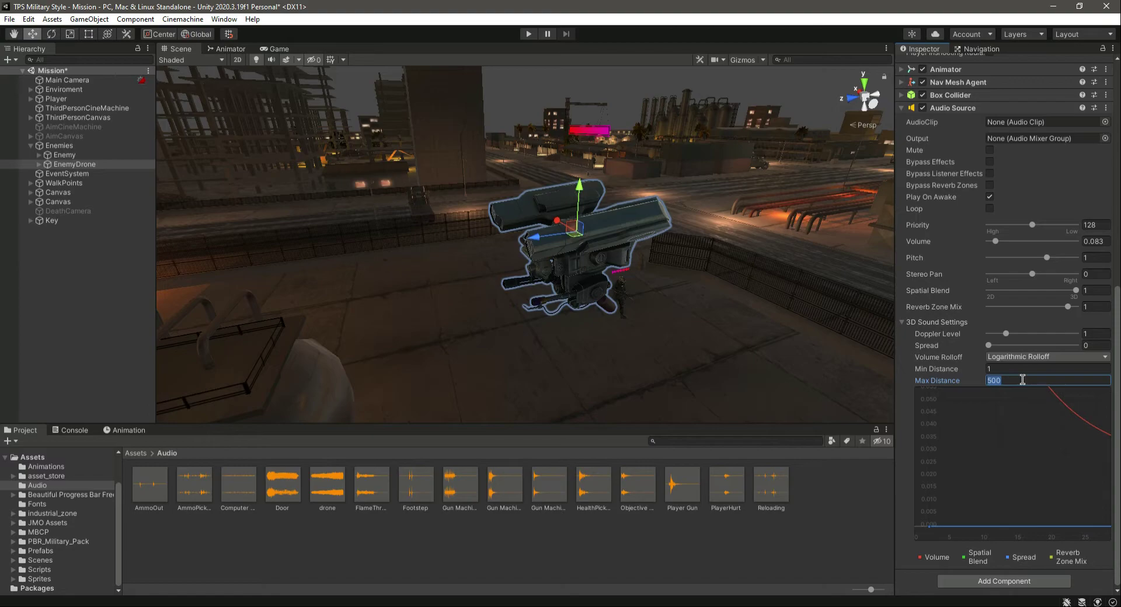
text(10)
key(ctrl+s)
click(902, 109)
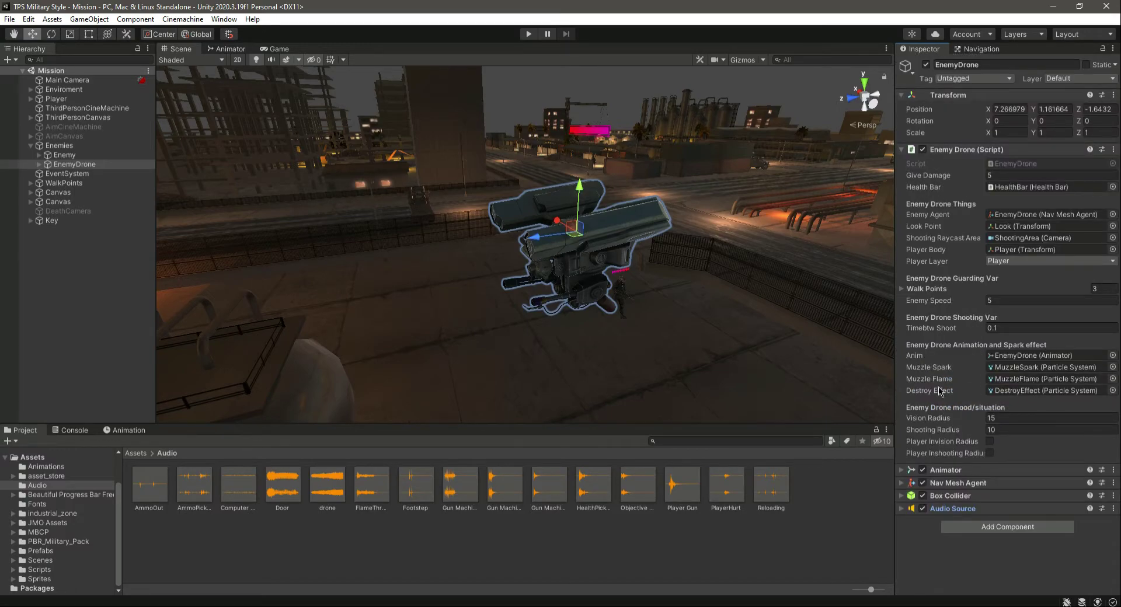
- Open EnemyDrone.cs from Scripts and uncomment its Sounds and UI header
click(46, 569)
click(326, 490)
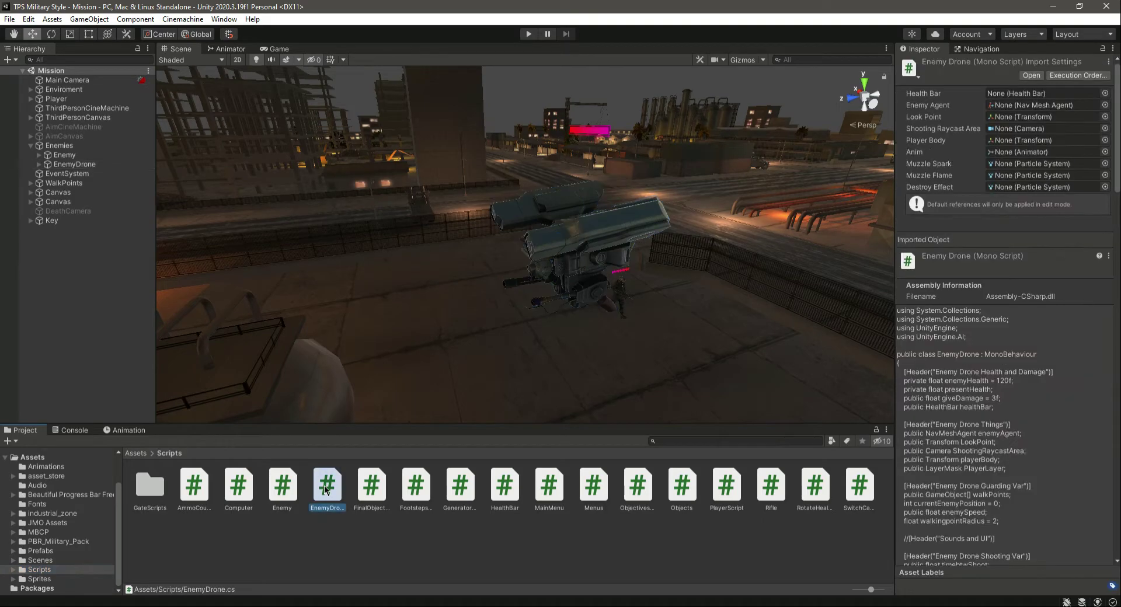
double_click(326, 487)
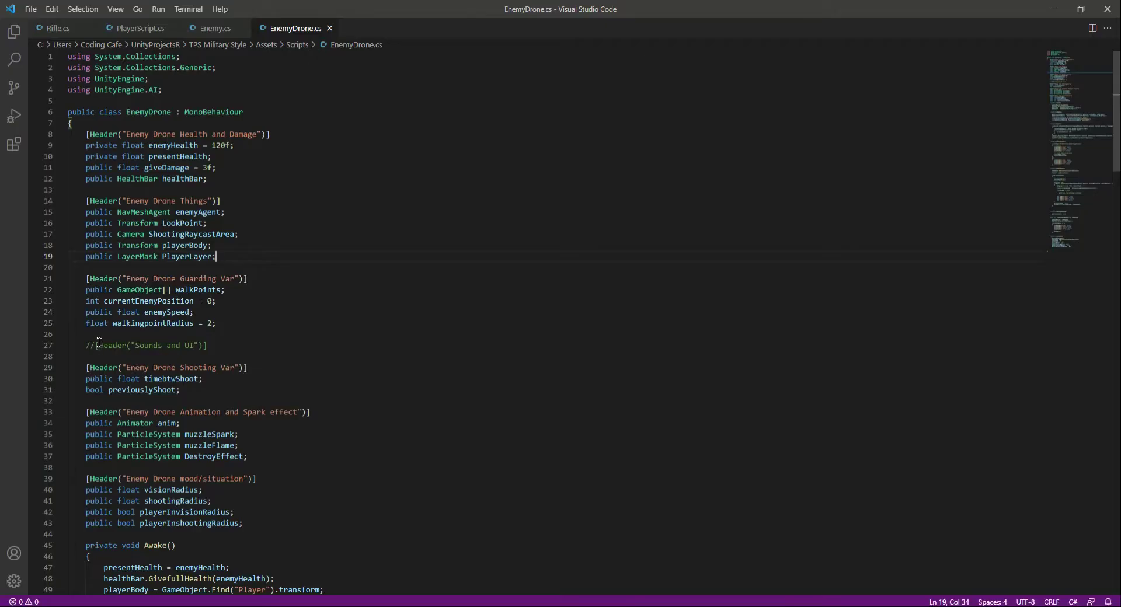
click(93, 347)
key(BackSpace)
key(BackSpace)
click(220, 345)
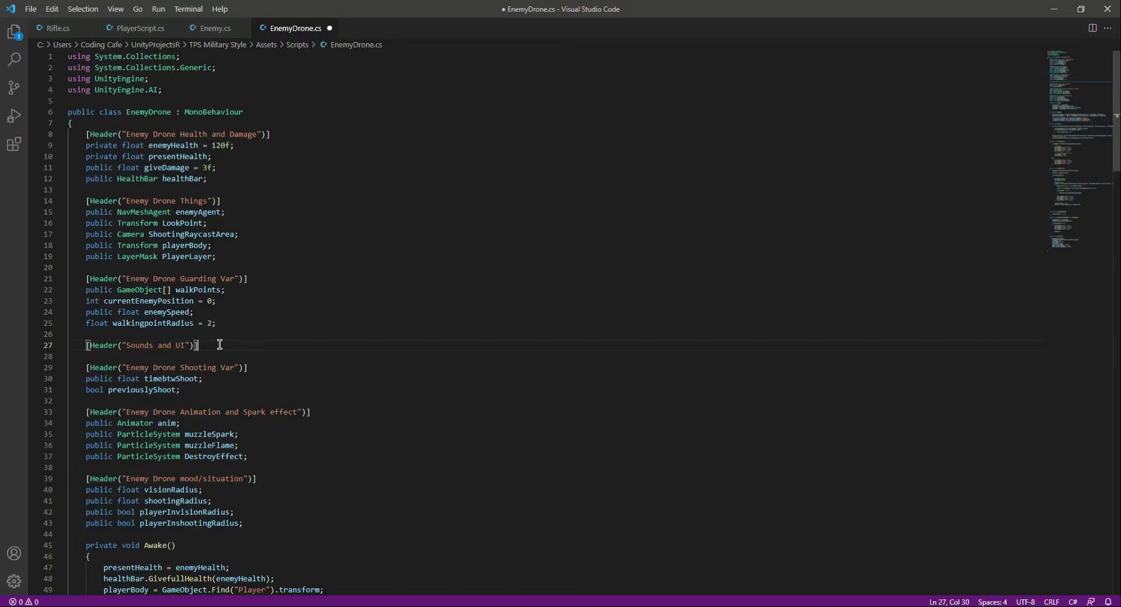
- Copy the shootingSound and audioSource declarations from Enemy.cs into EnemyDrone.cs and save
click(218, 29)
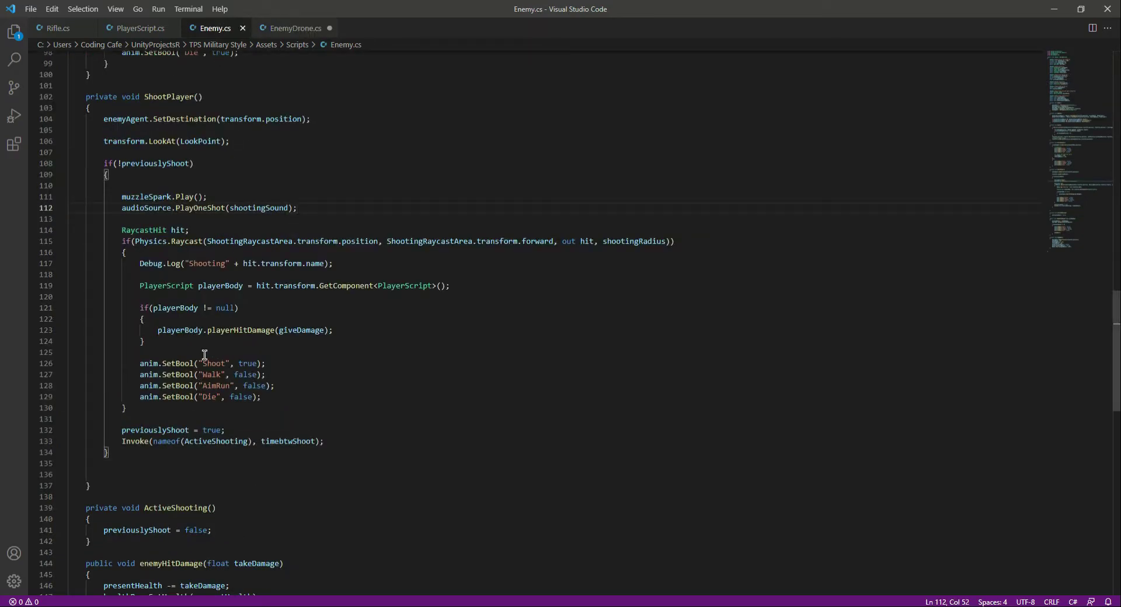
click(1063, 114)
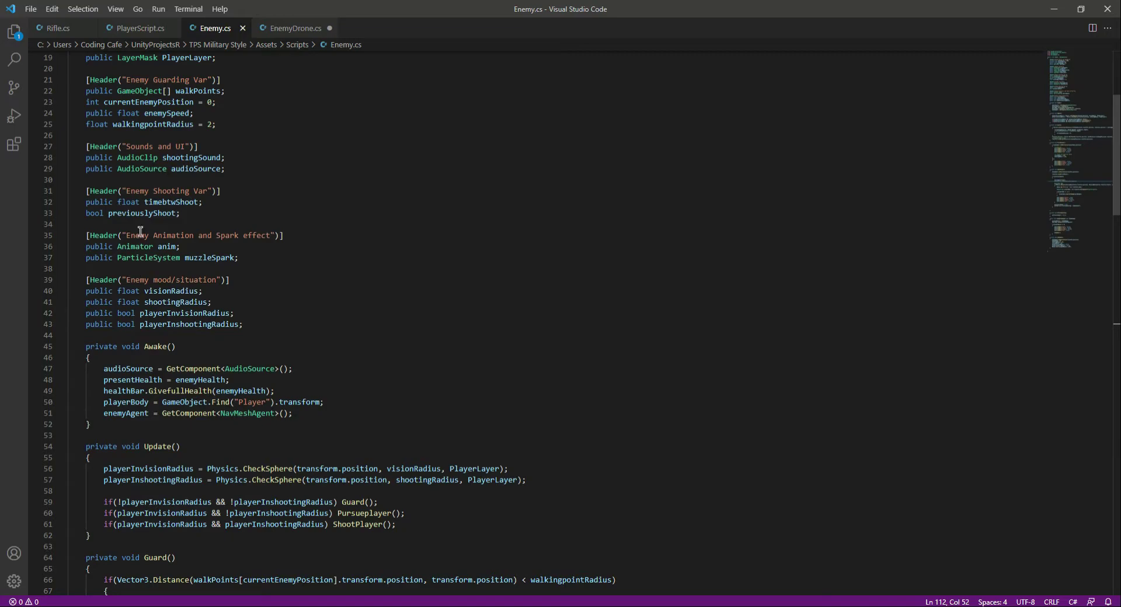
drag(82, 157, 240, 171)
key(ctrl+c)
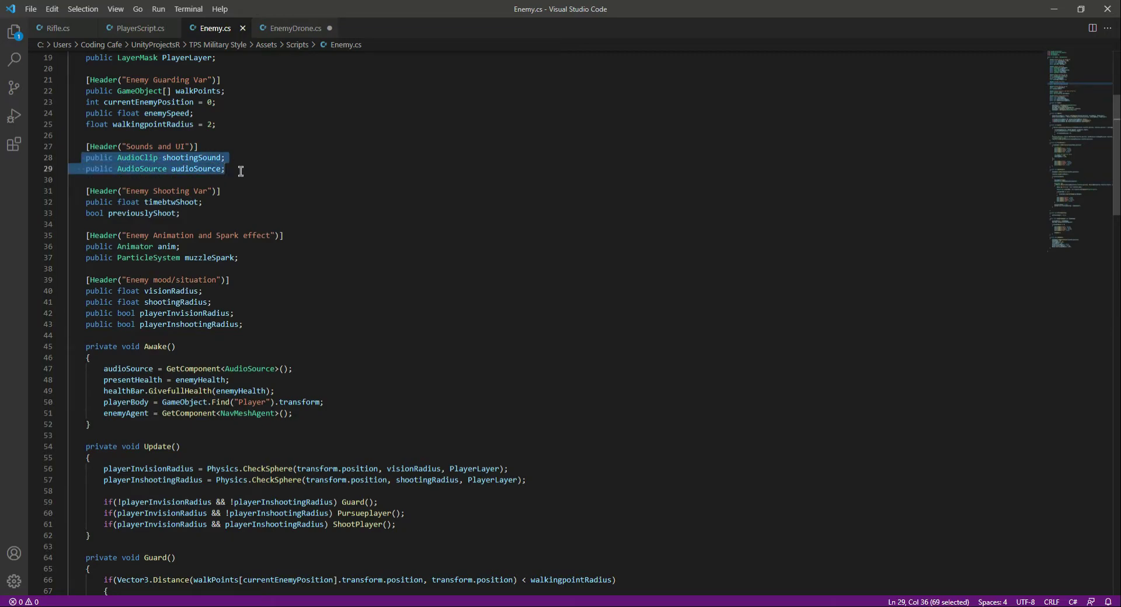
click(276, 29)
key(ctrl+v)
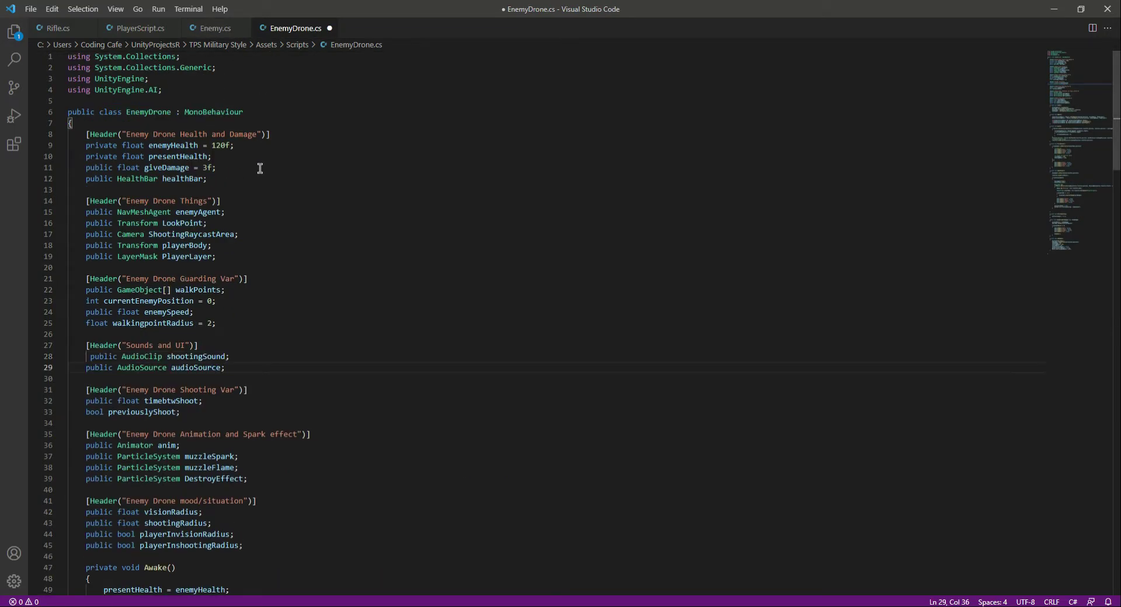
click(90, 356)
key(BackSpace)
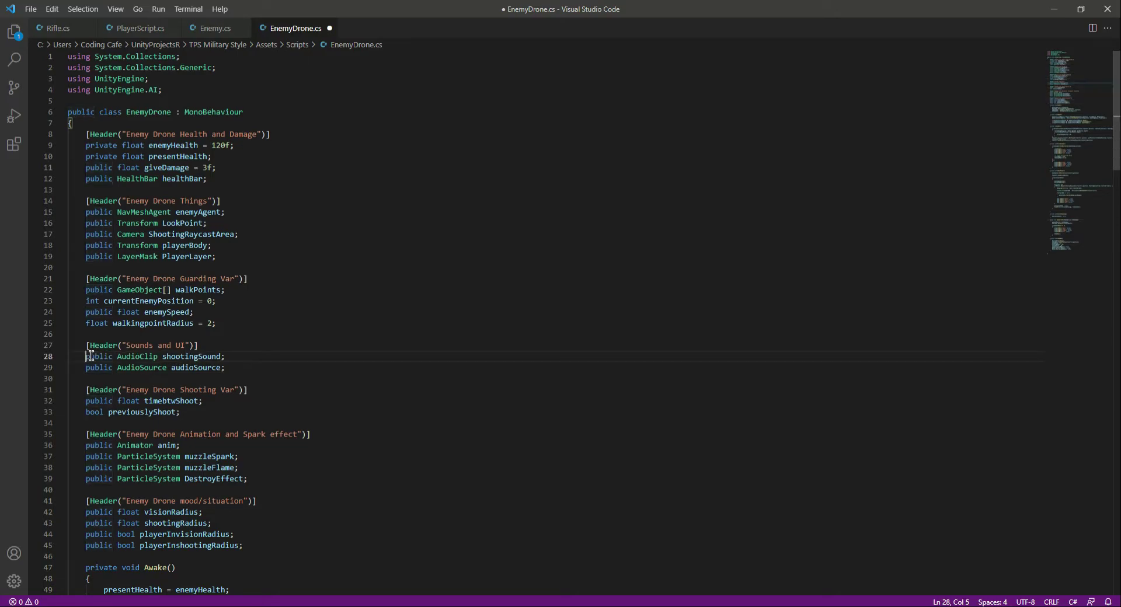
key(ctrl+s)
- Copy the audioSource.PlayOneShot(shootingSound) line from Enemy.cs's ShootPlayer
click(215, 28)
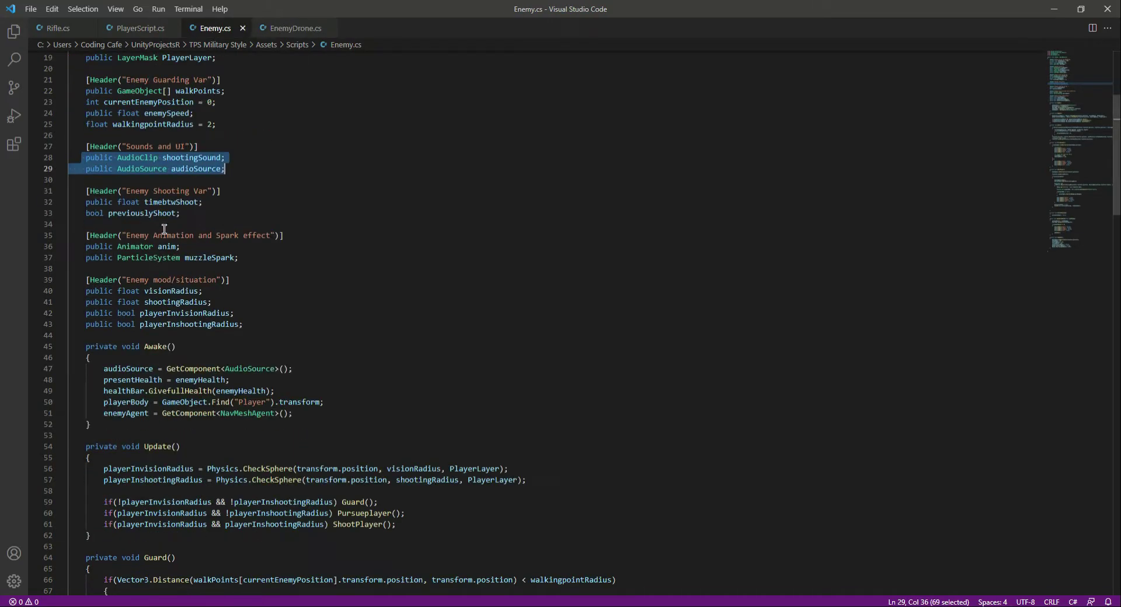
double_click(178, 158)
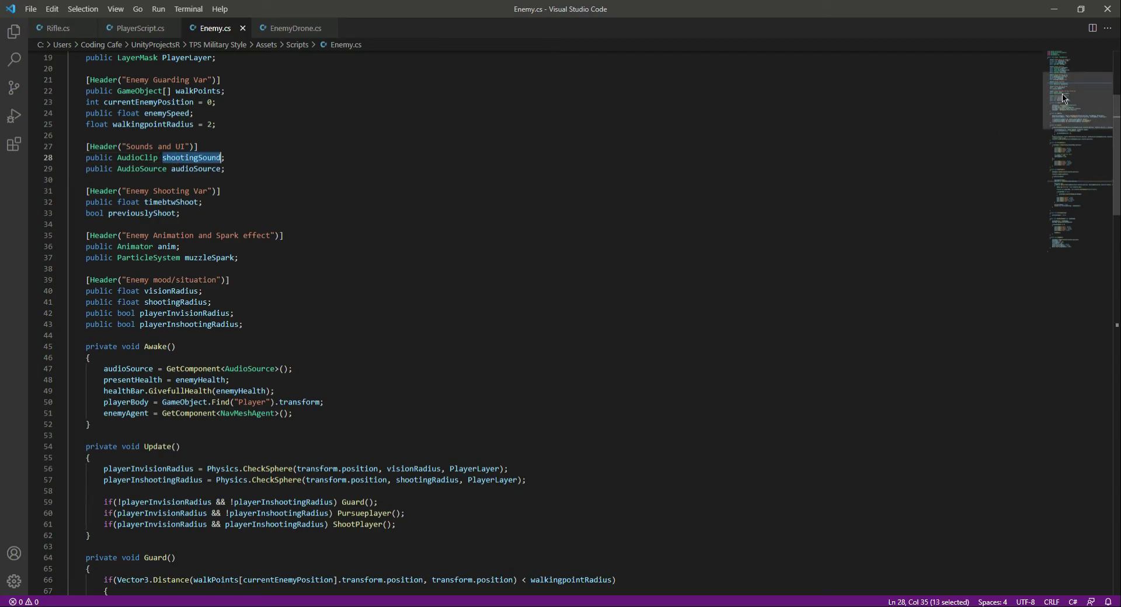
click(1076, 192)
drag(123, 226, 335, 229)
key(ctrl+c)
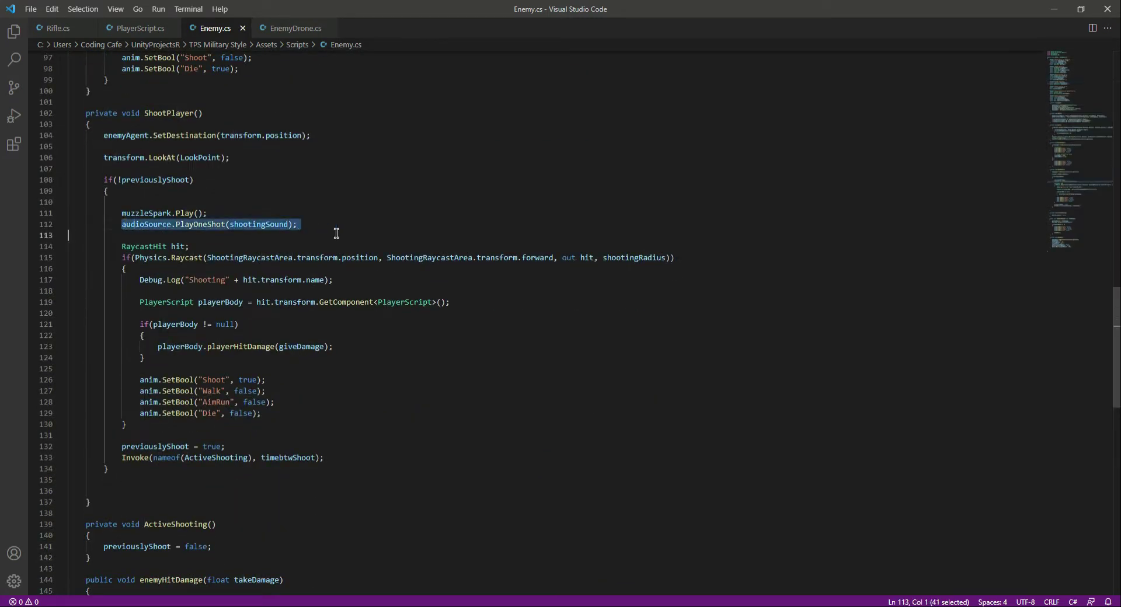
- Paste the PlayOneShot call after muzzleFlame.Play() in the drone's ShootPlayer and save
click(292, 28)
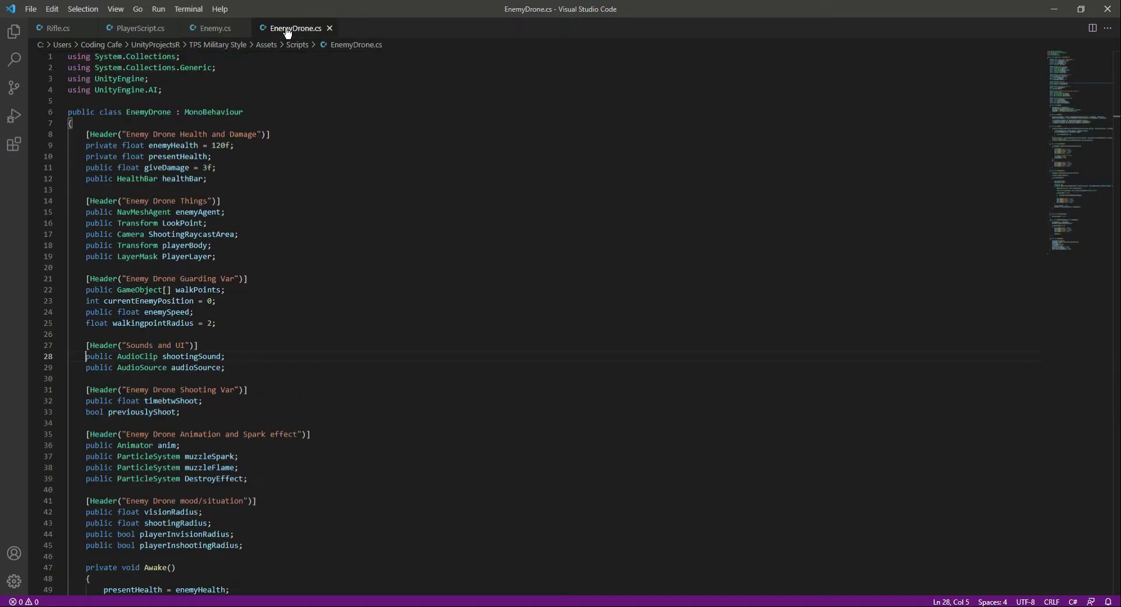
click(1076, 194)
scroll(1076, 194, down, 5)
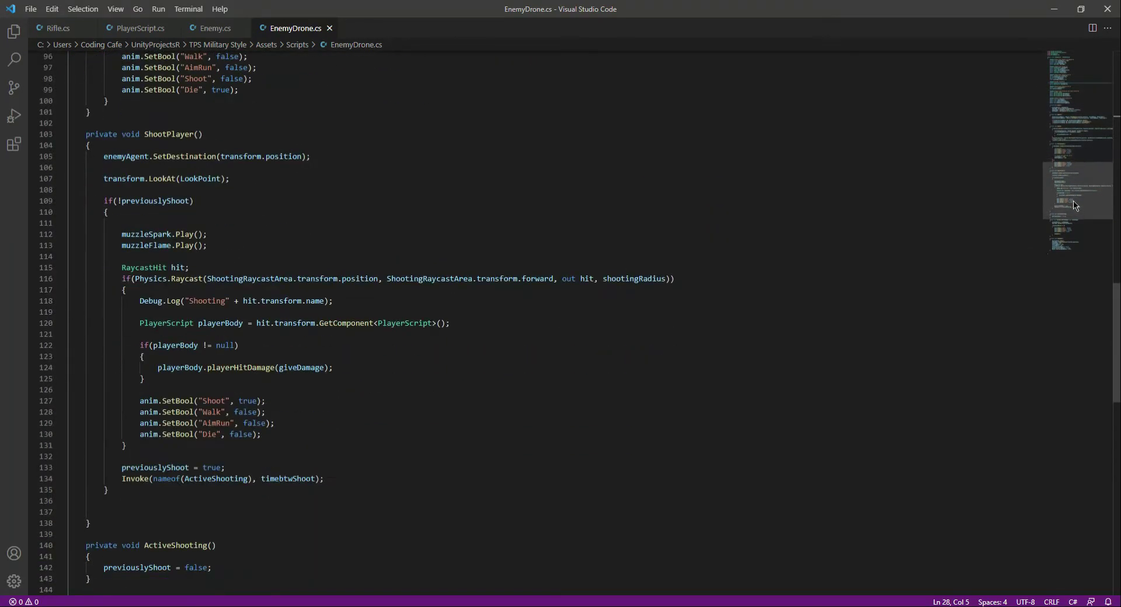
click(215, 122)
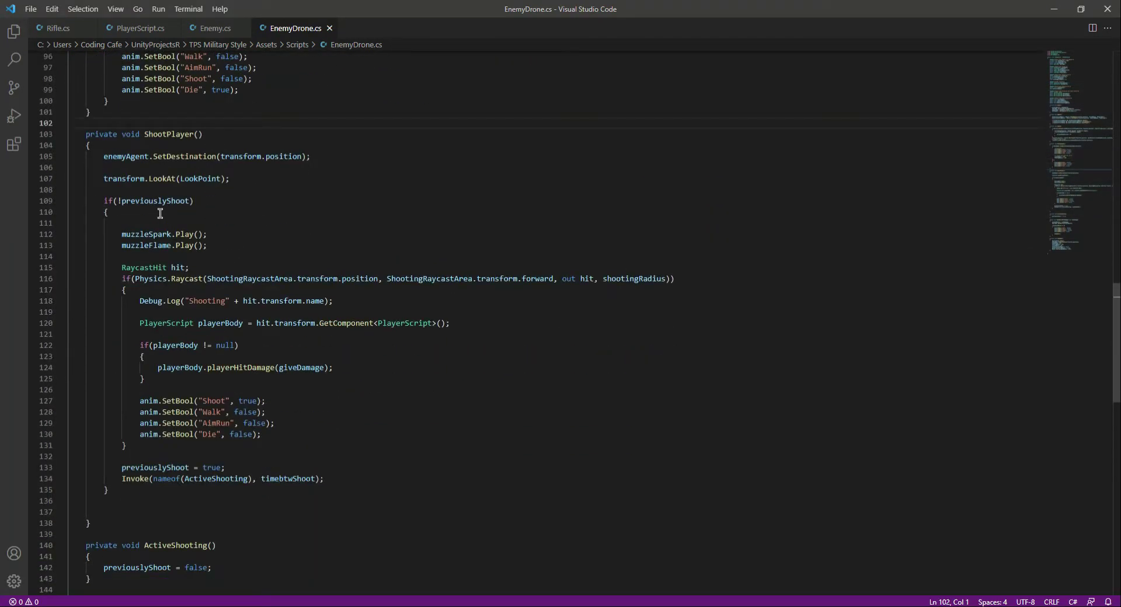
click(245, 247)
key(Return)
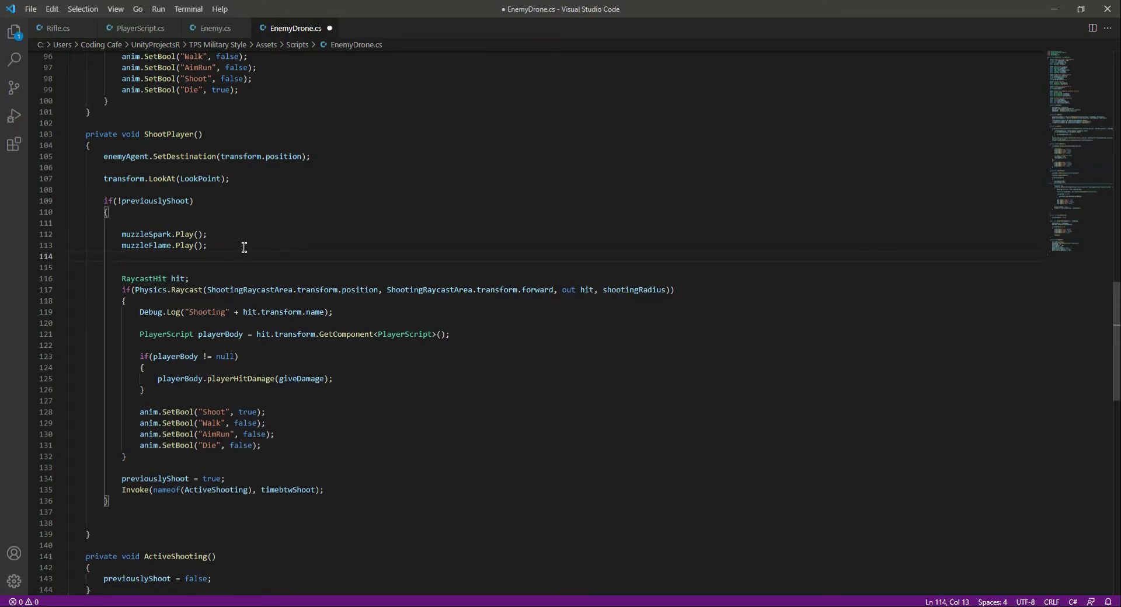
key(Return)
key(ctrl+v)
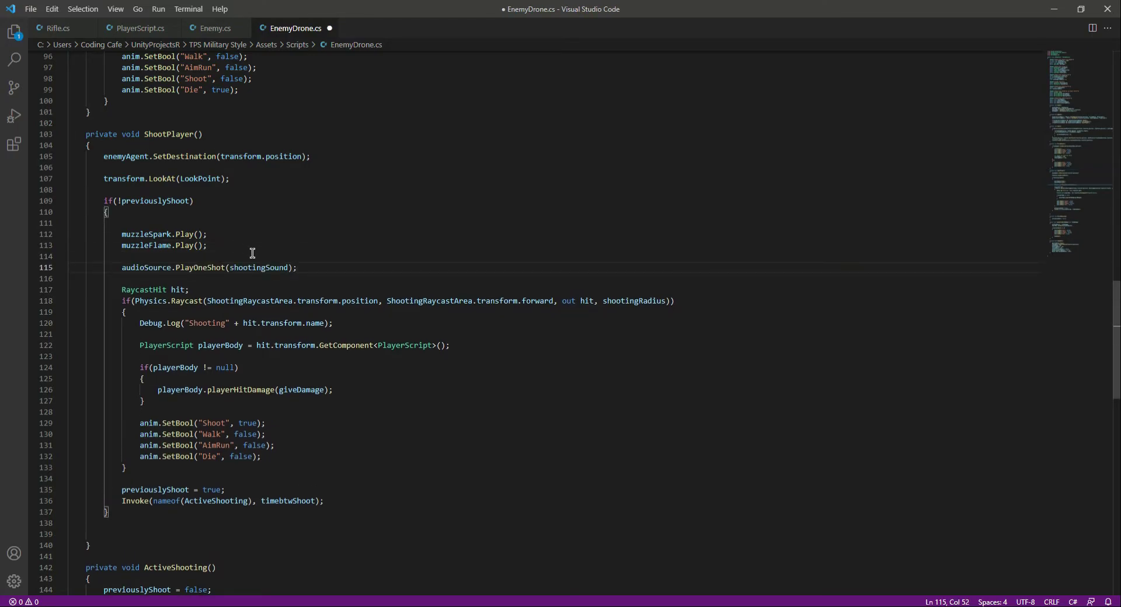
click(252, 253)
key(BackSpace)
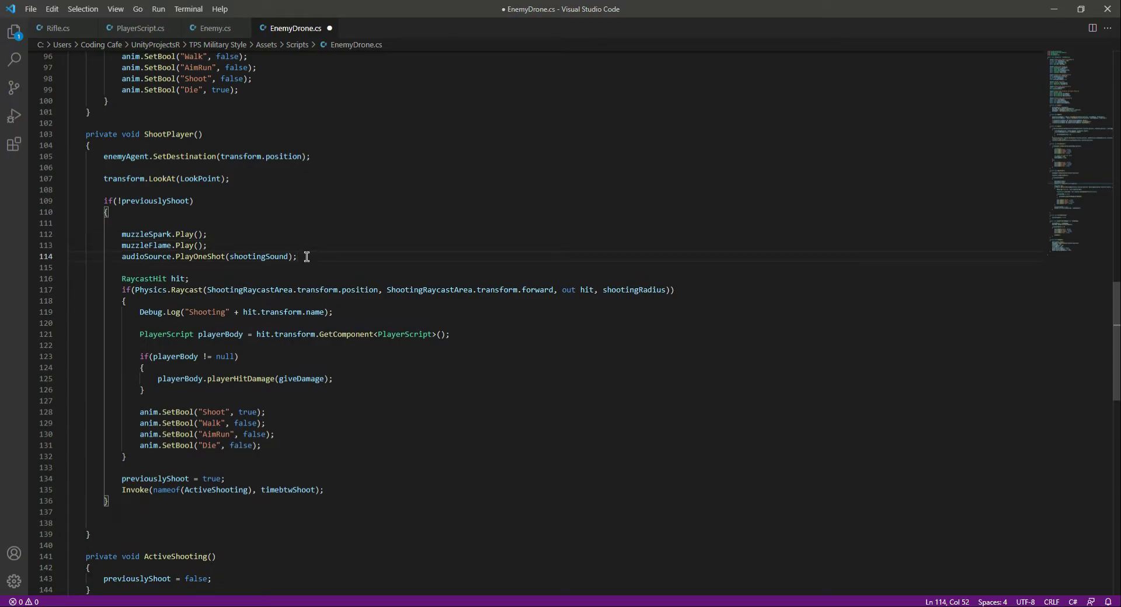
key(ctrl+s)
key(alt+Tab)
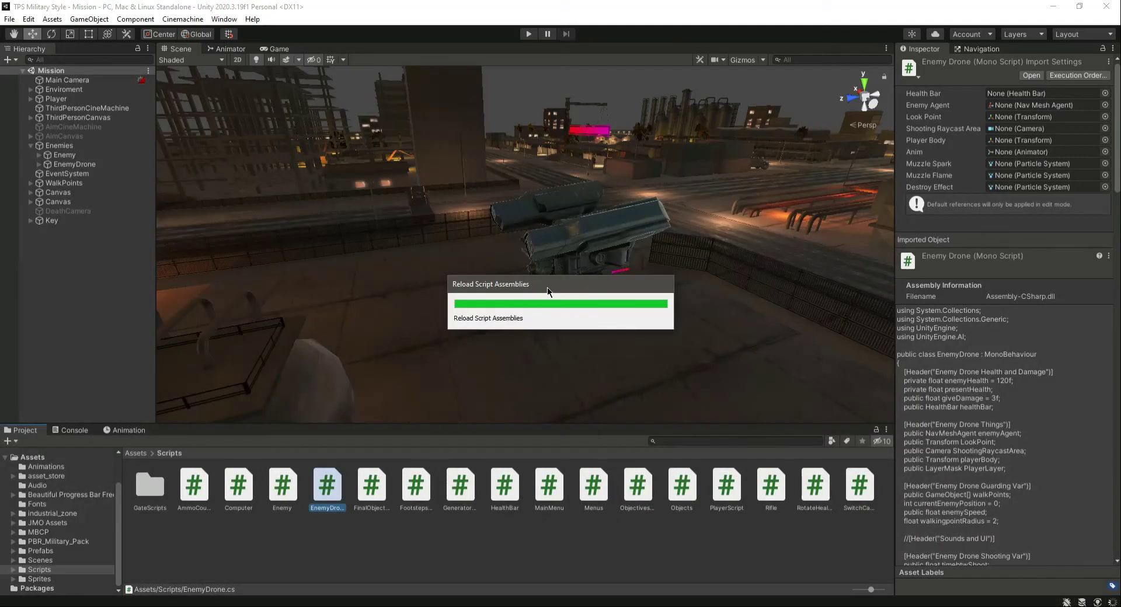
- Clear the Console warnings and assign EnemyDrone's own Audio Source to its script
click(74, 164)
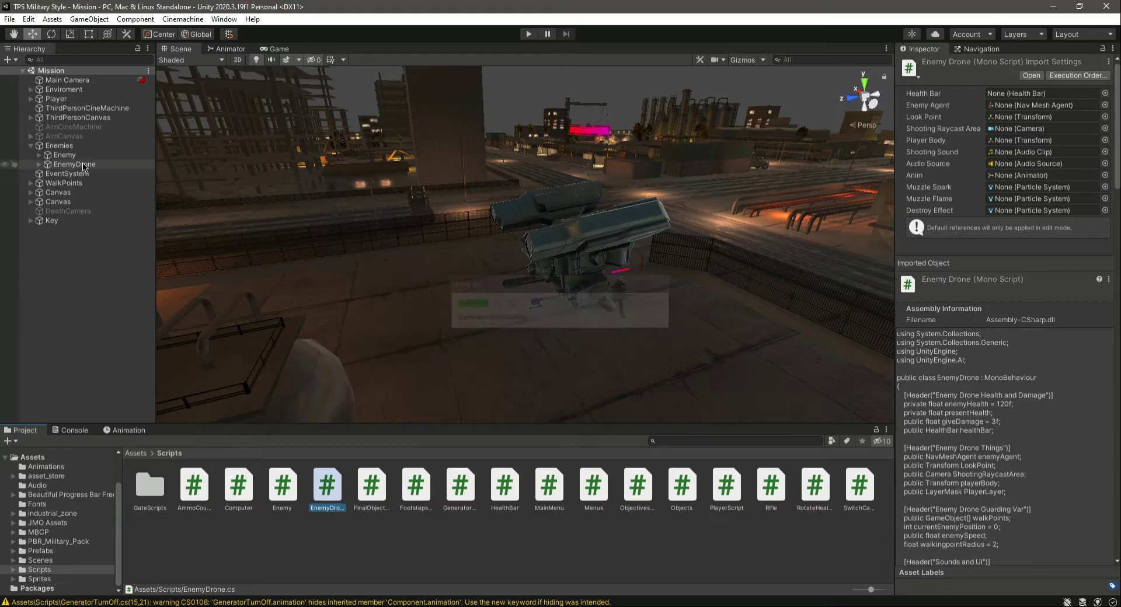
click(202, 602)
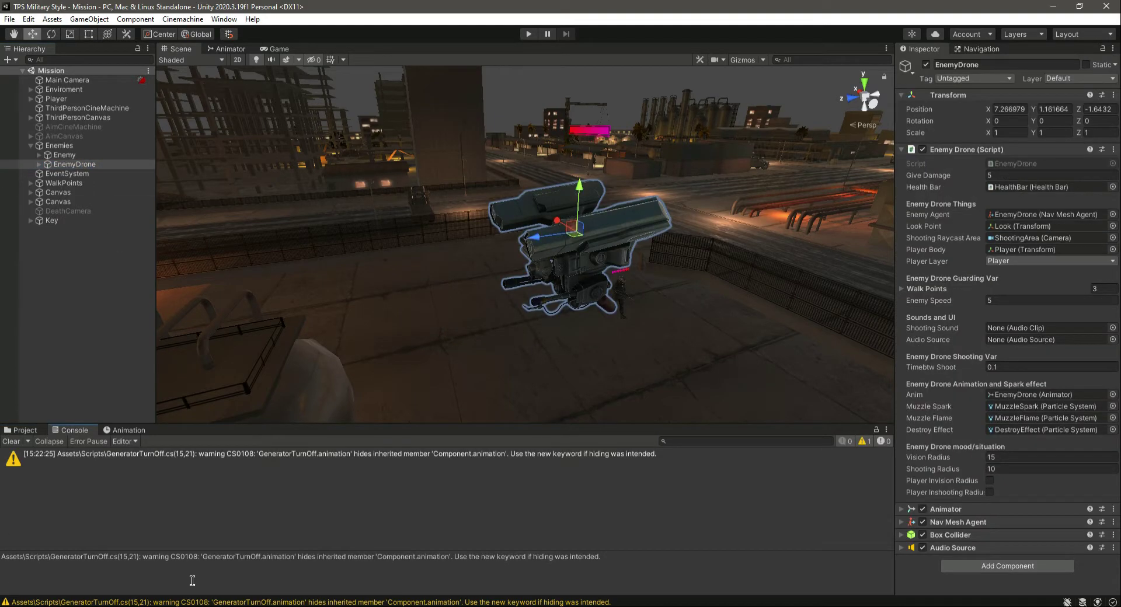
click(10, 442)
click(22, 430)
click(85, 165)
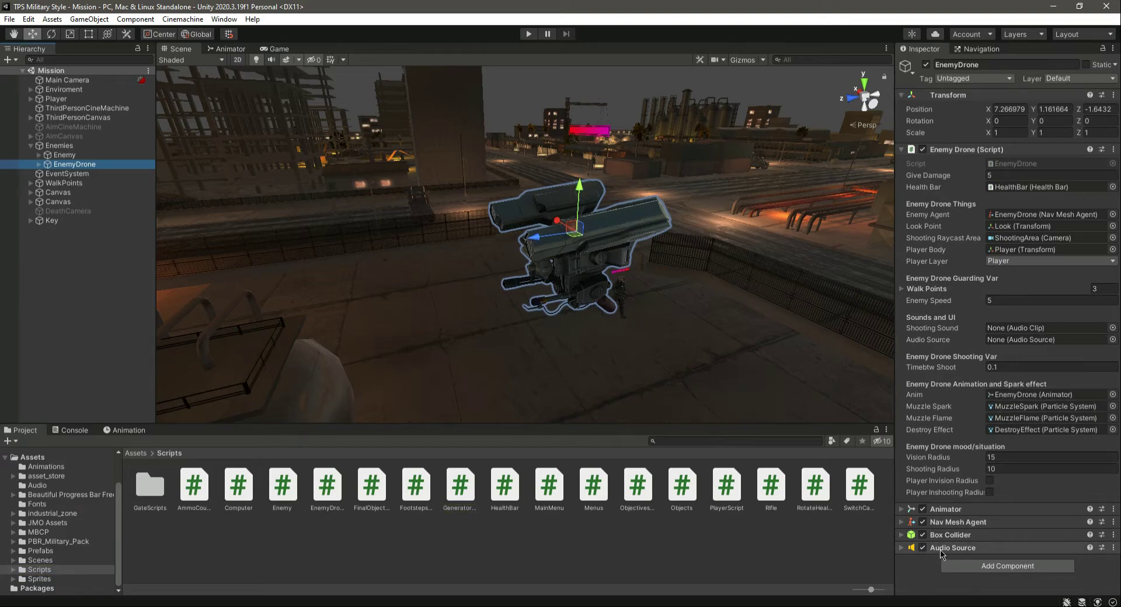
drag(940, 551, 1019, 338)
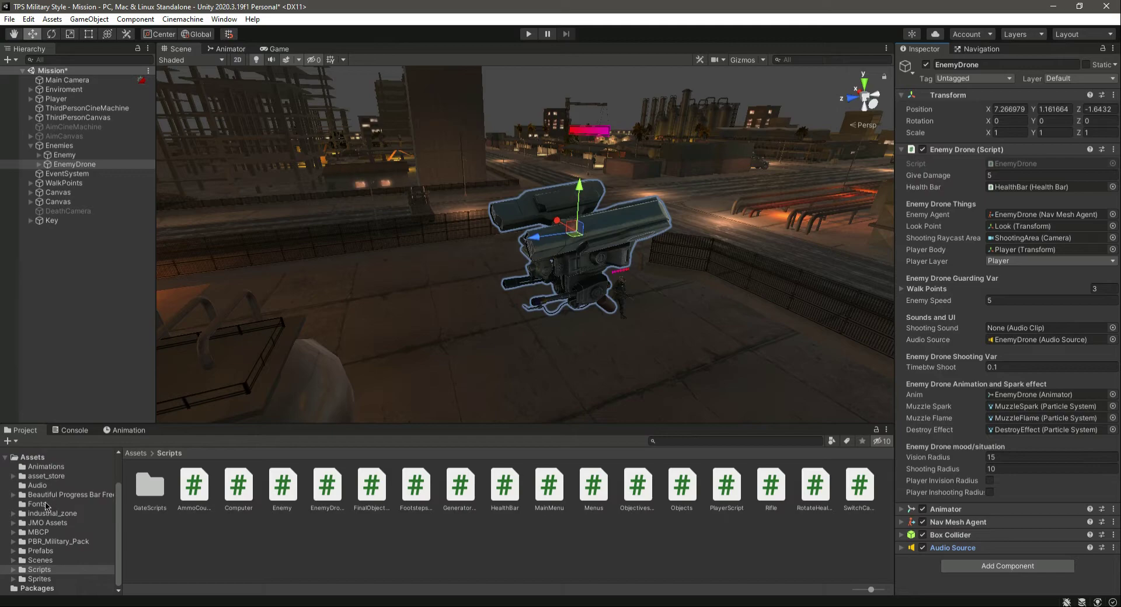
- Set Gun Machine Gun 434 as the drone's Shooting Sound and expand its Audio Source settings
click(37, 486)
drag(505, 485, 1004, 330)
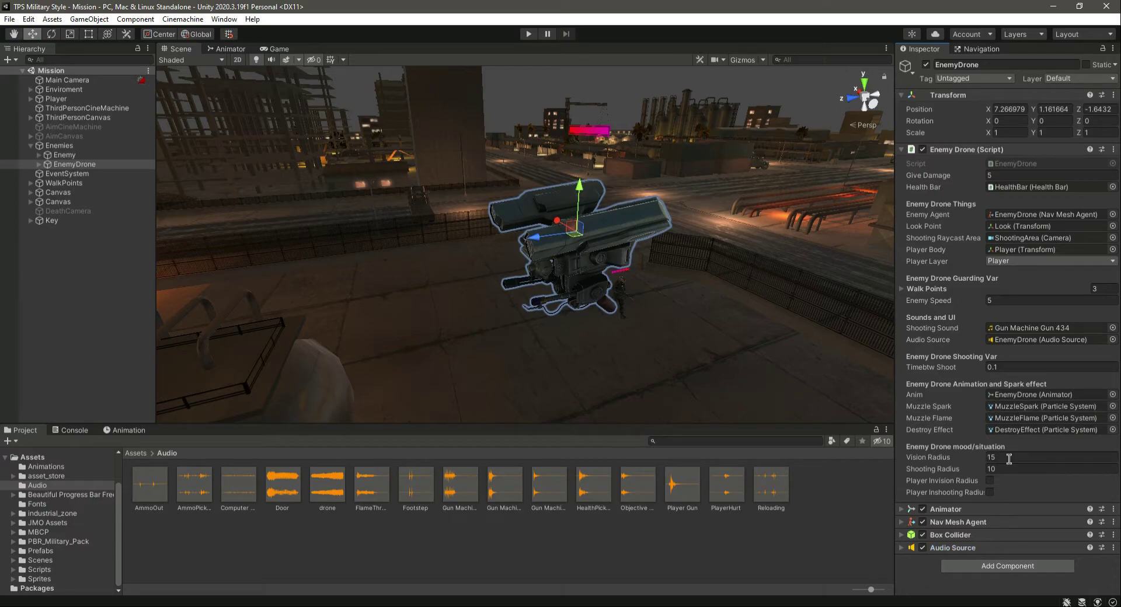
click(952, 547)
scroll(957, 477, down, 10)
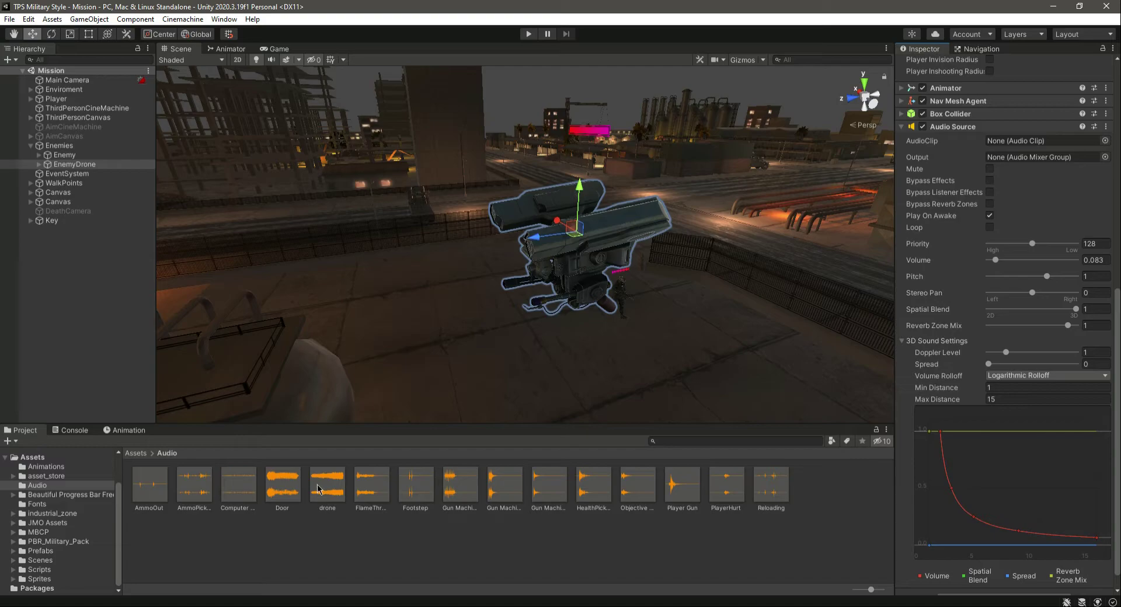
- Assign the drone clip to the EnemyDrone's Audio Source, deactivate the Enemy object, and save the scene
drag(318, 489, 1013, 141)
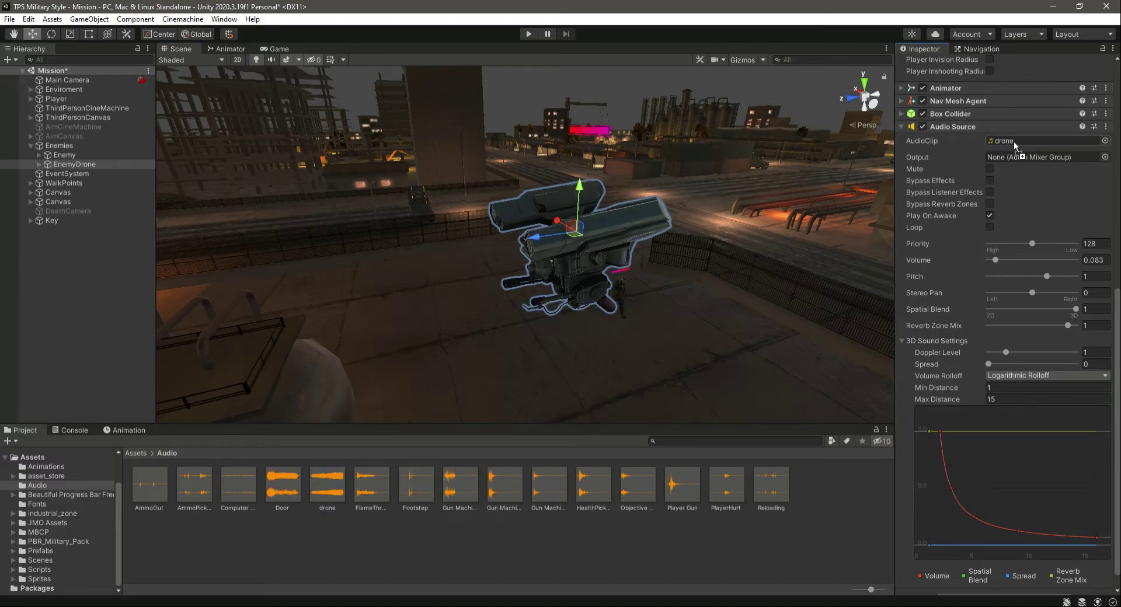
key(ctrl+s)
click(58, 156)
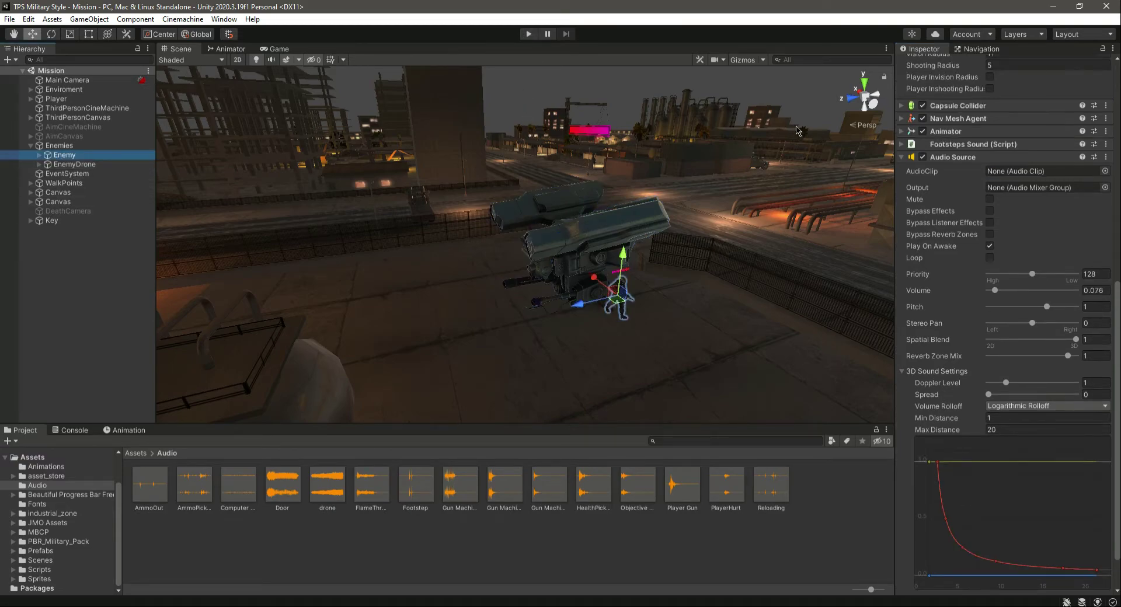
scroll(952, 204, up, 10)
click(926, 64)
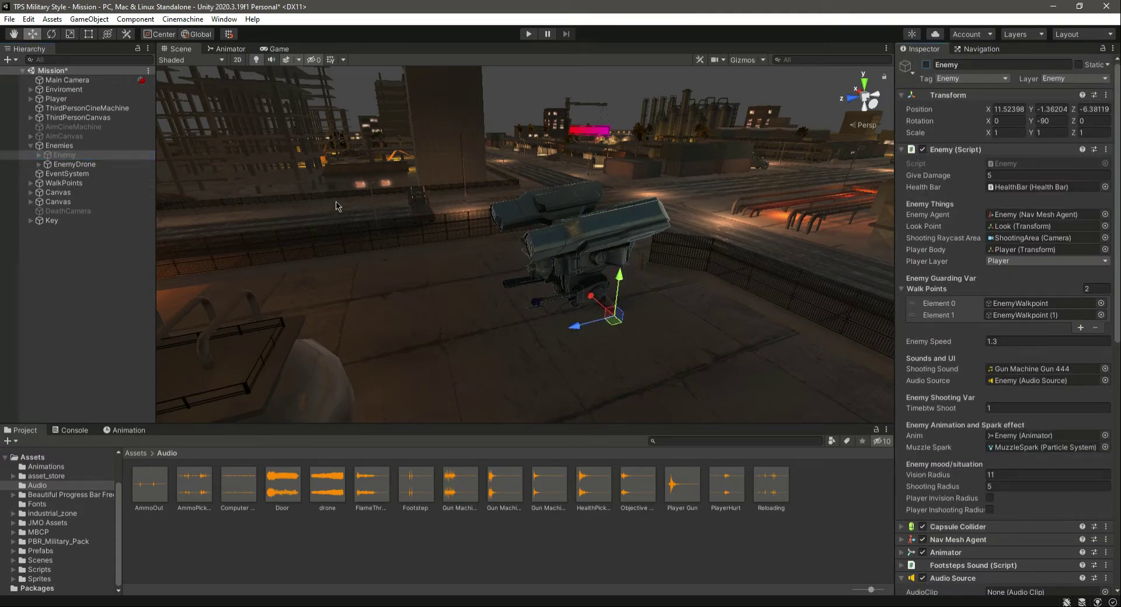
key(ctrl+s)
- Enter Play mode and run the soldier past the tanks and cage to the rooftop drone, aiming the rifle at it
click(527, 36)
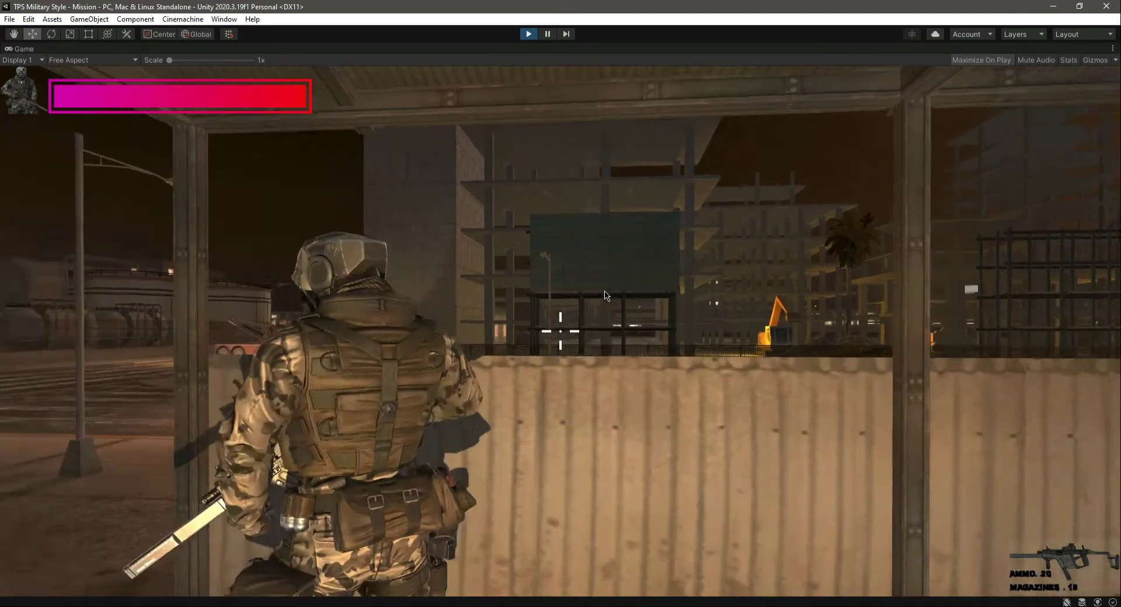
key(w)
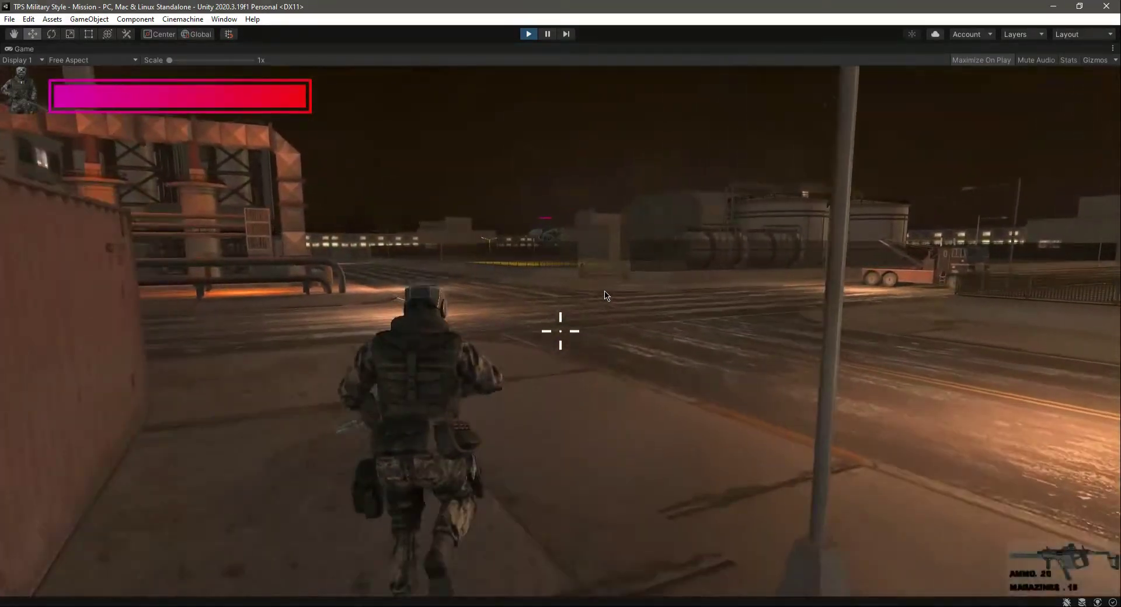
key(w)
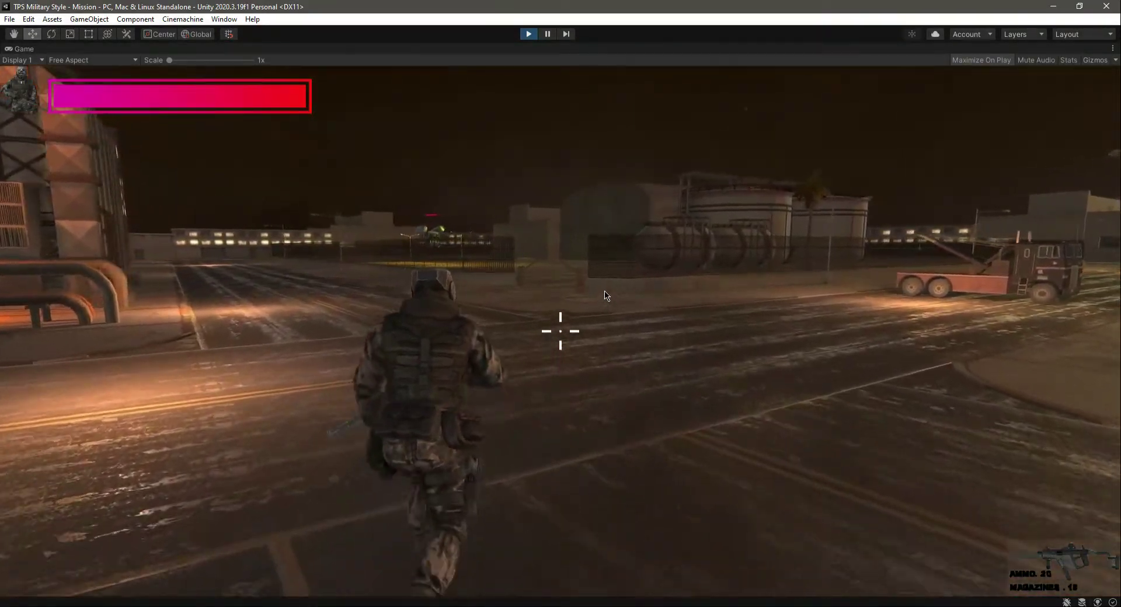
key(w)
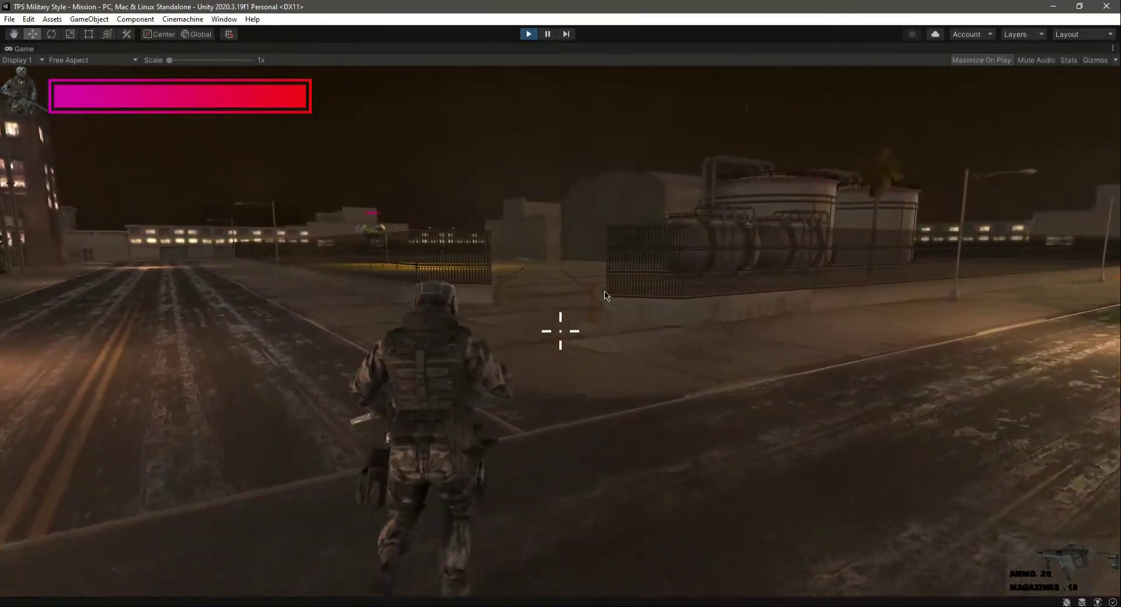
key(w)
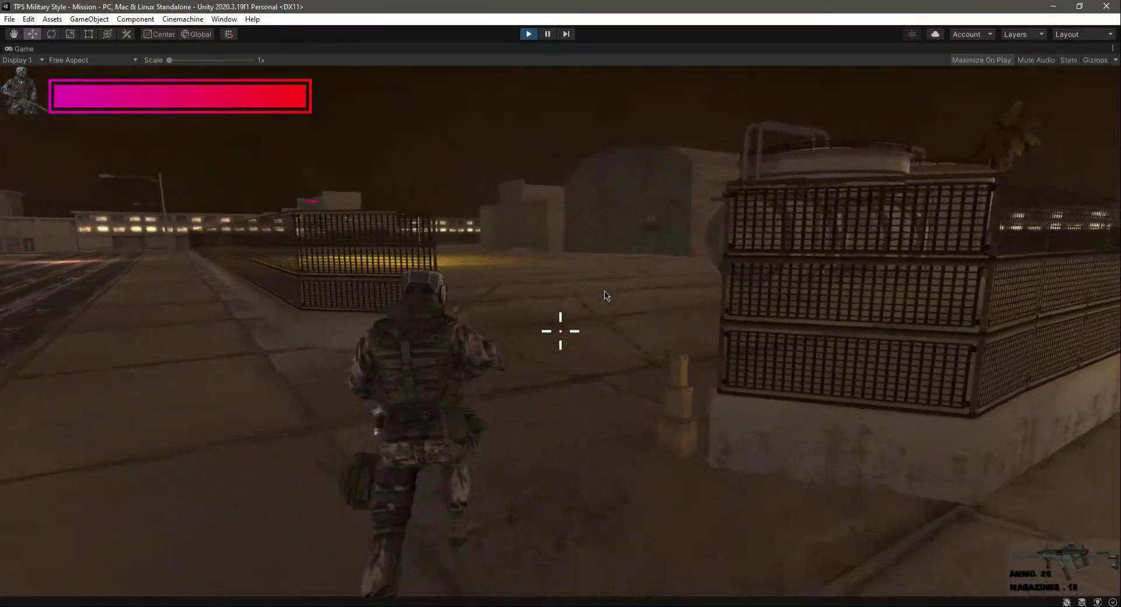
key(w)
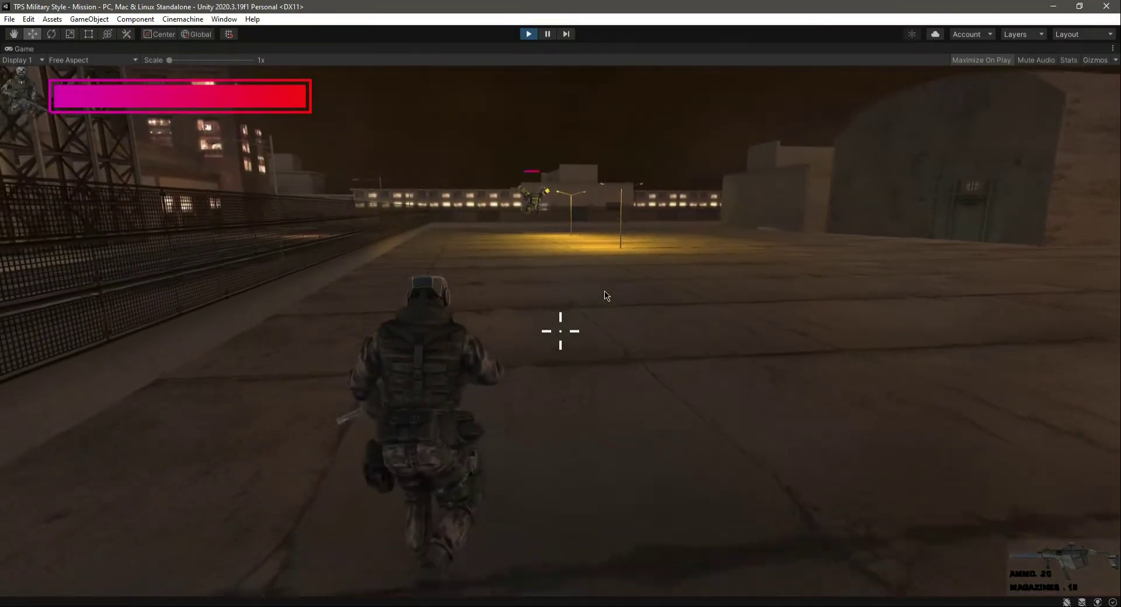
key(w)
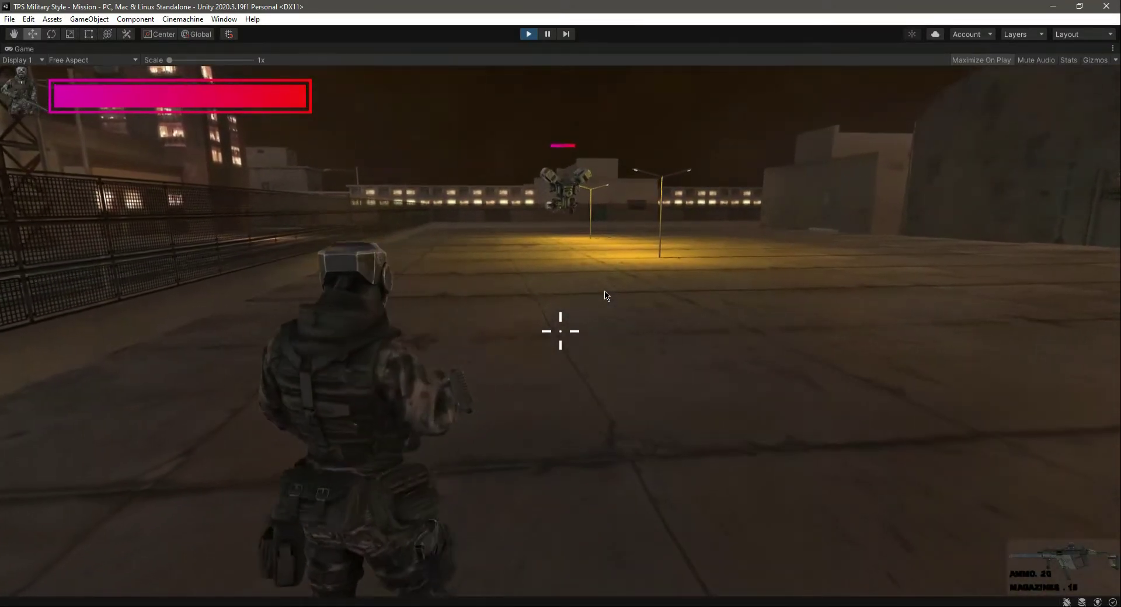
right_click(605, 295)
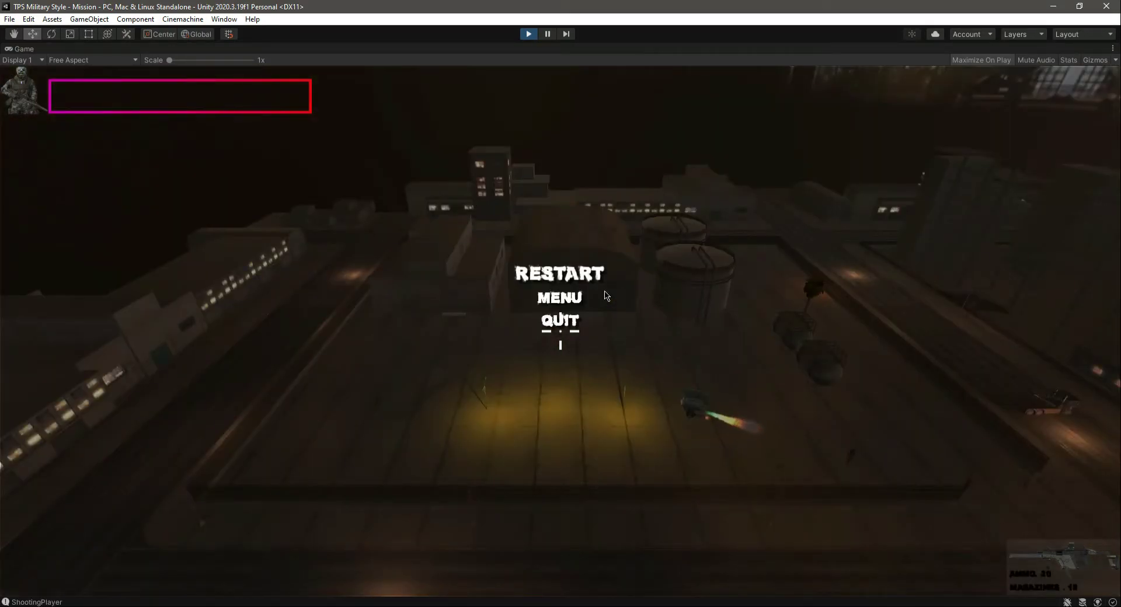
- Stop the play test, enable Loop on the Enemy's Audio Source, and start Play mode again
click(528, 34)
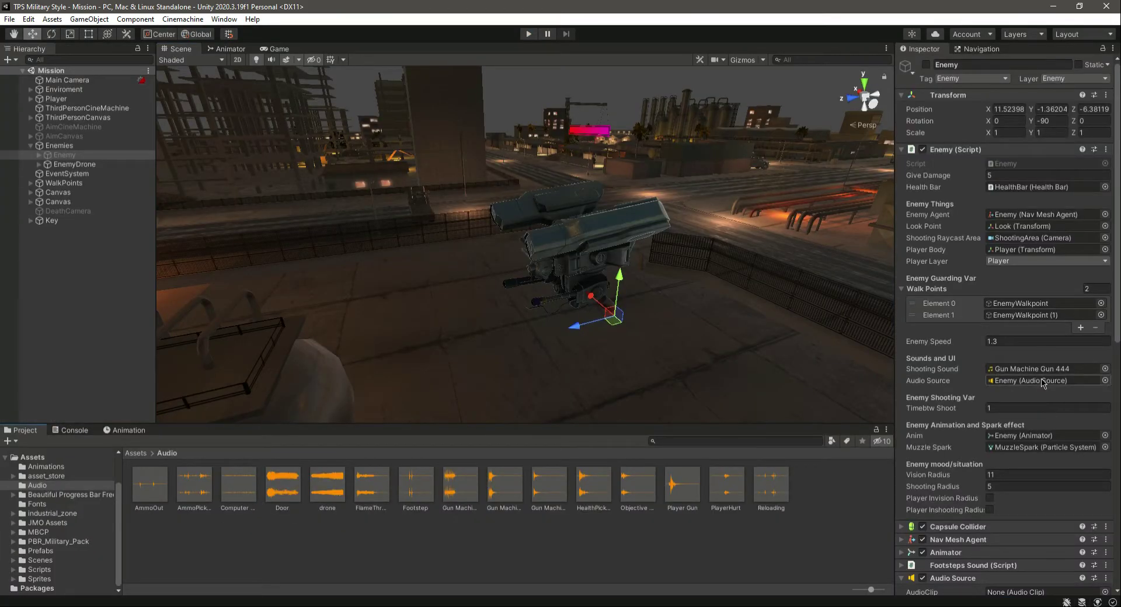
scroll(935, 516, down, 10)
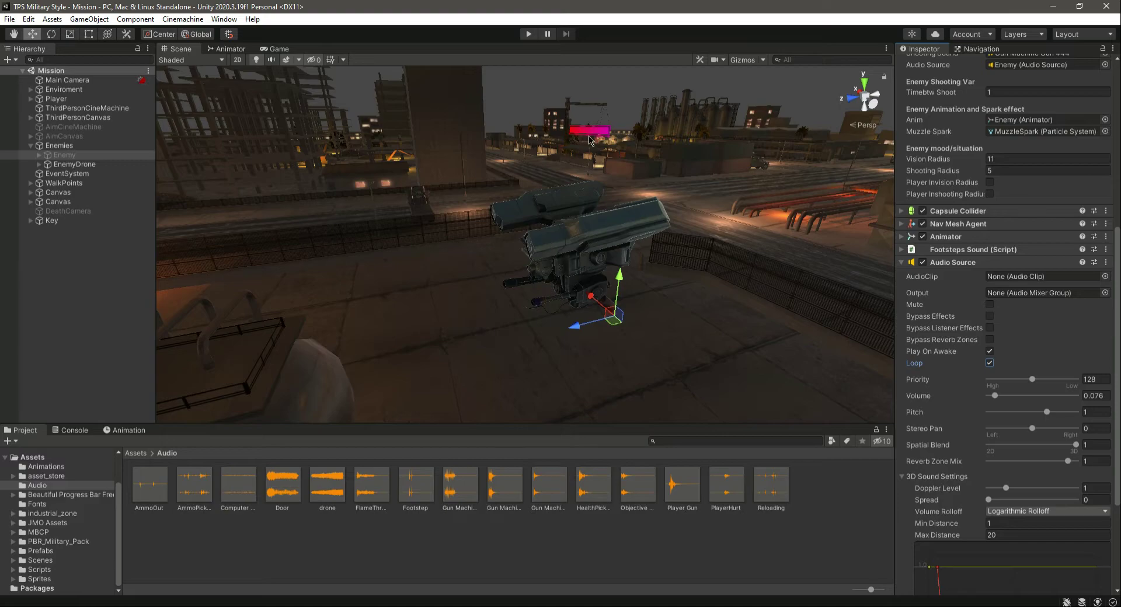
click(529, 34)
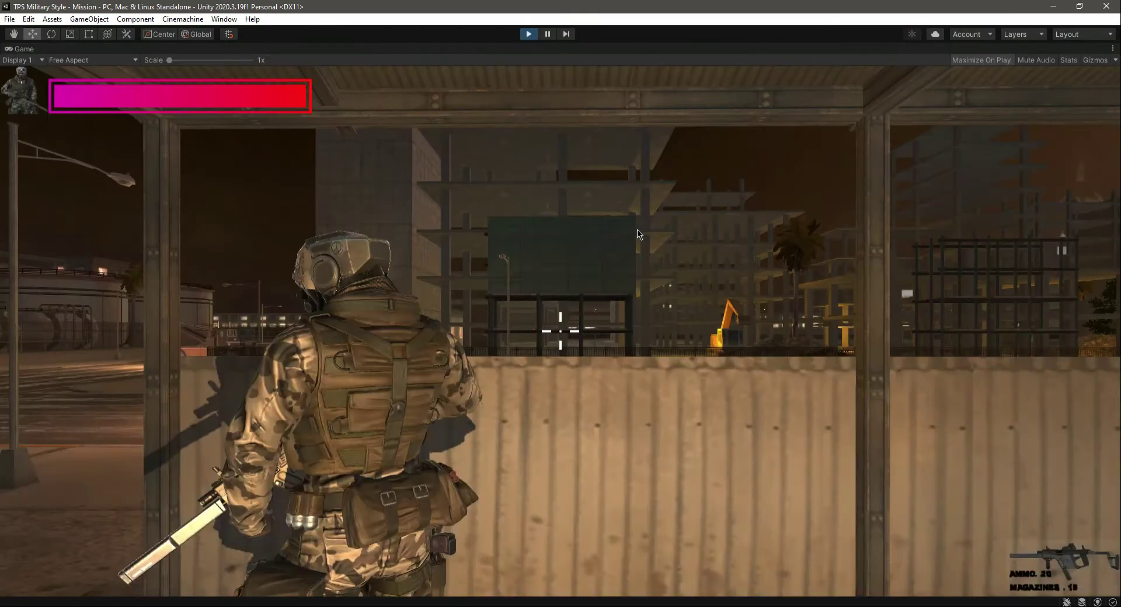
- Run the soldier from cover, past the container, and down the road toward the drone
key(w)
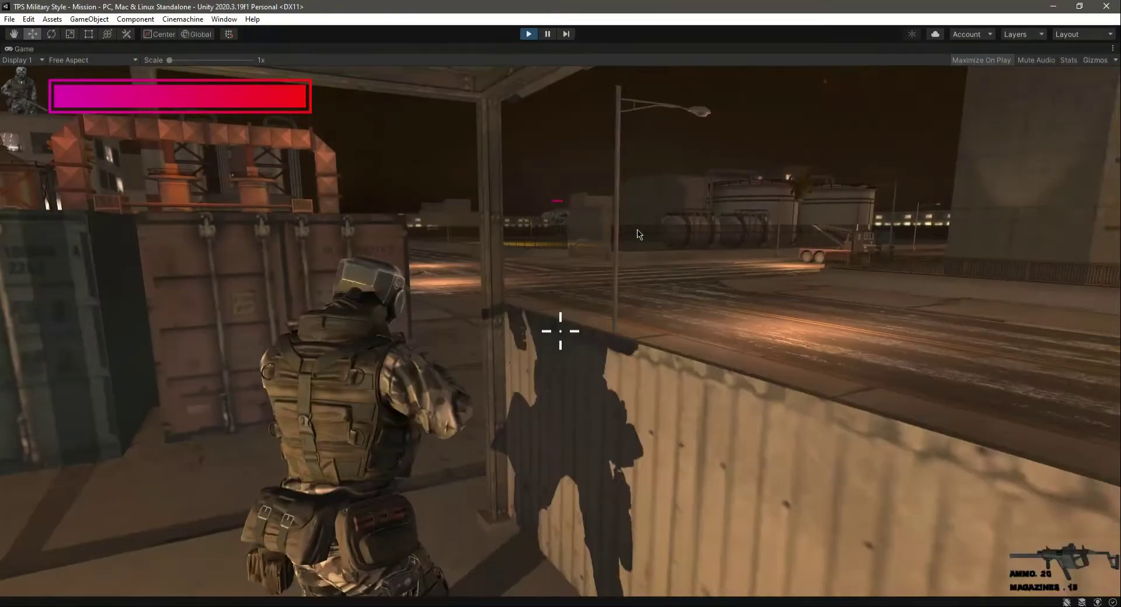
key(w)
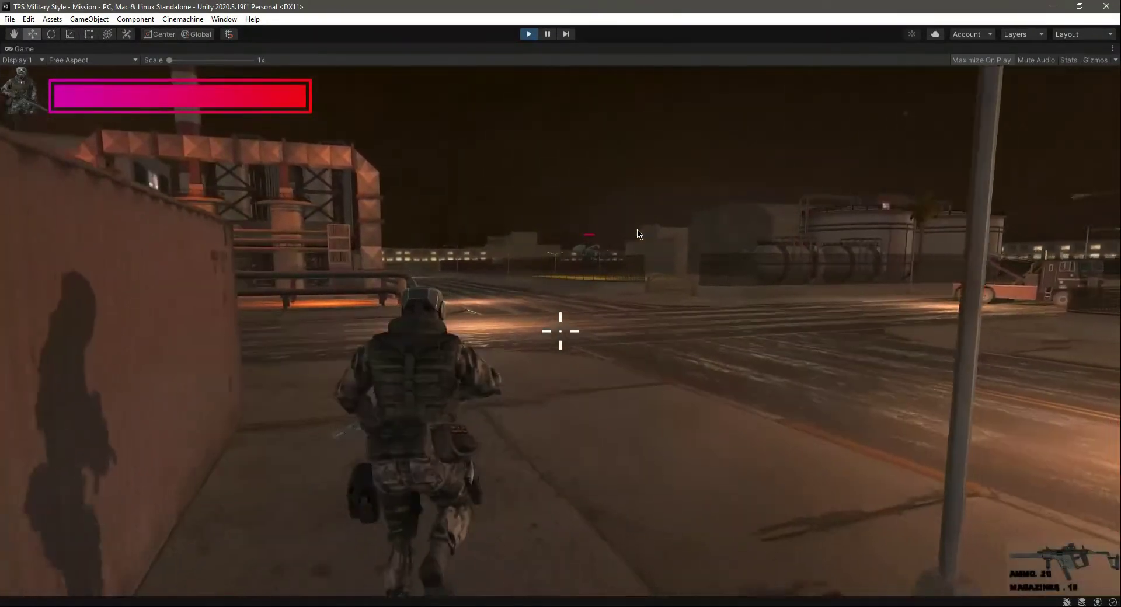
key(w)
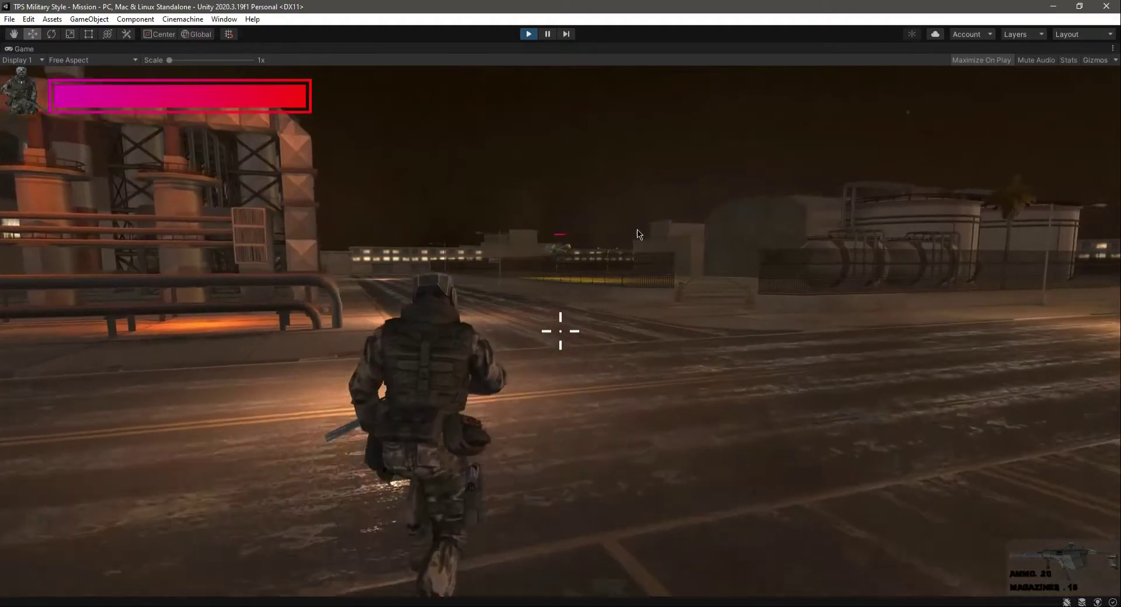